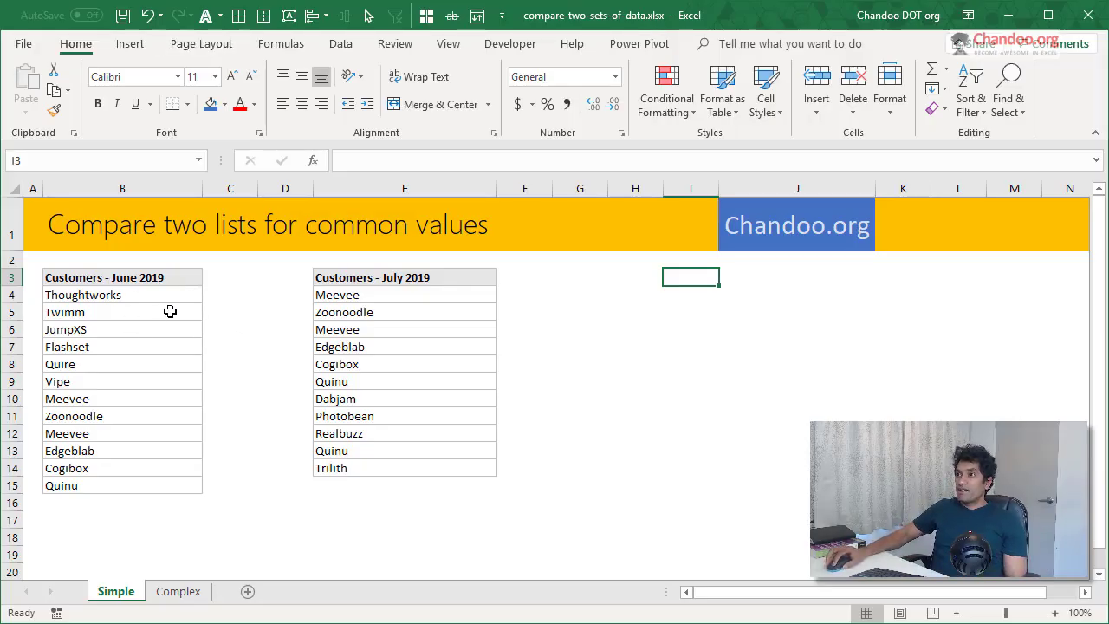
drag(171, 285, 173, 491)
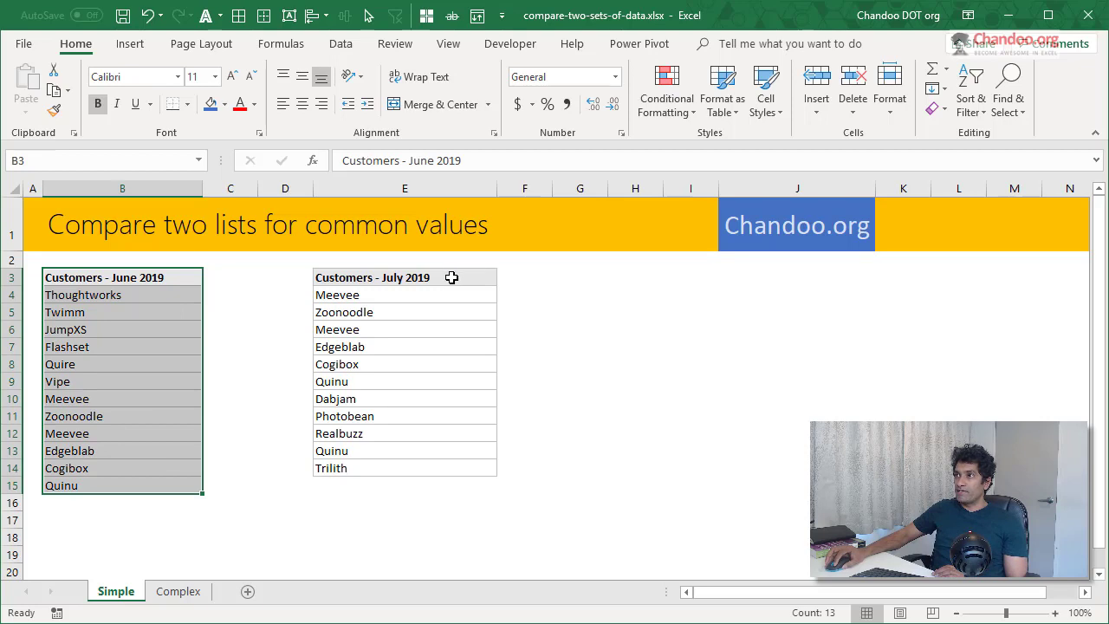
drag(453, 276, 455, 473)
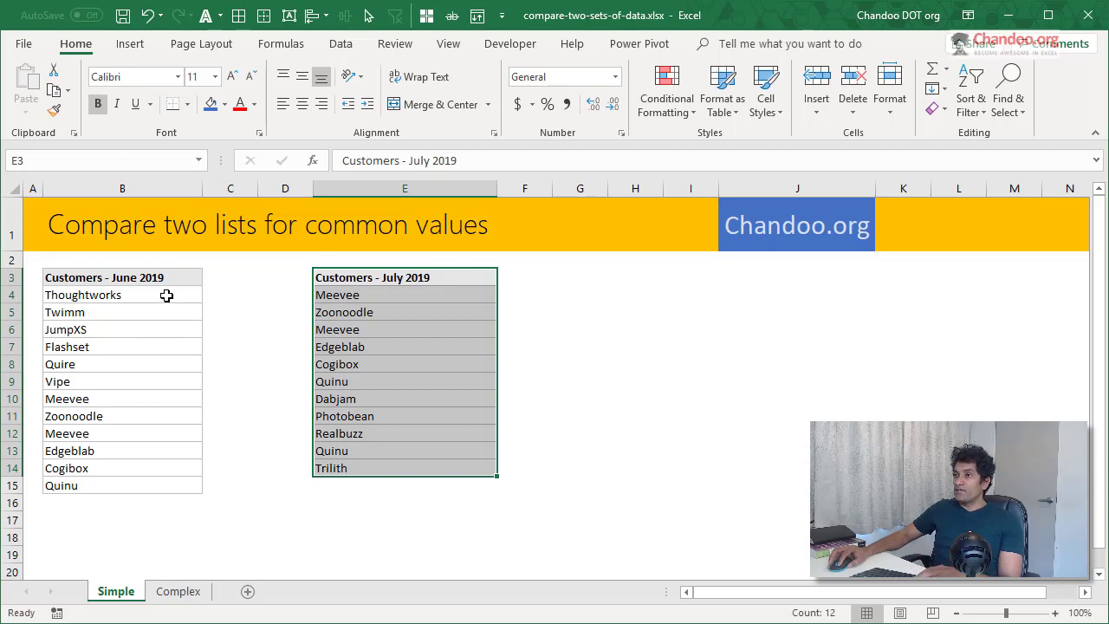
drag(168, 296, 163, 490)
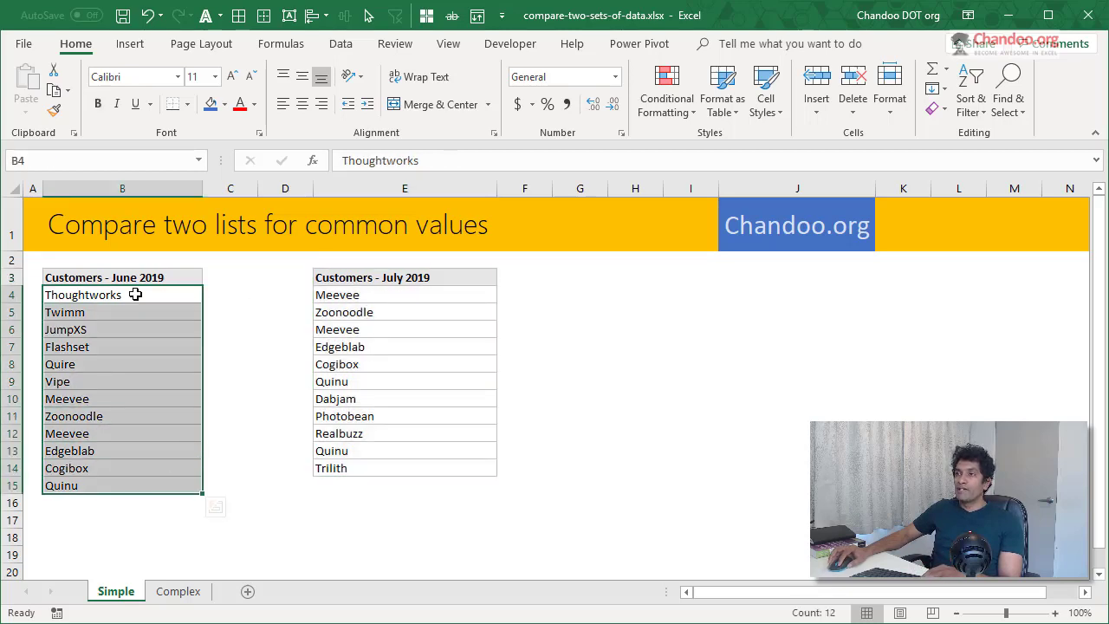
click(411, 309)
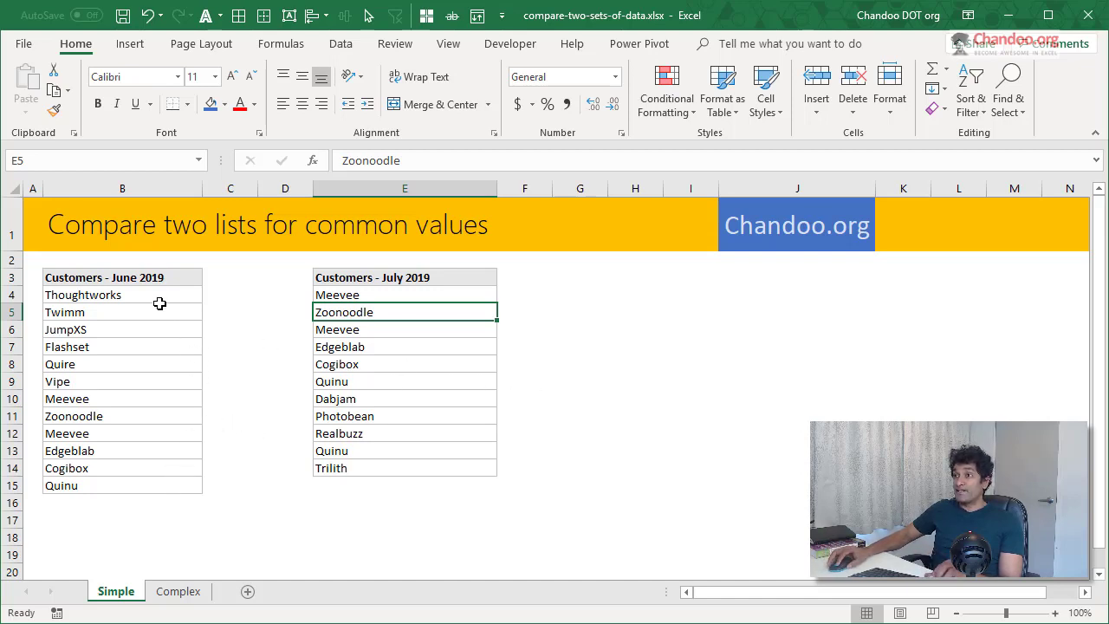
drag(164, 295, 166, 487)
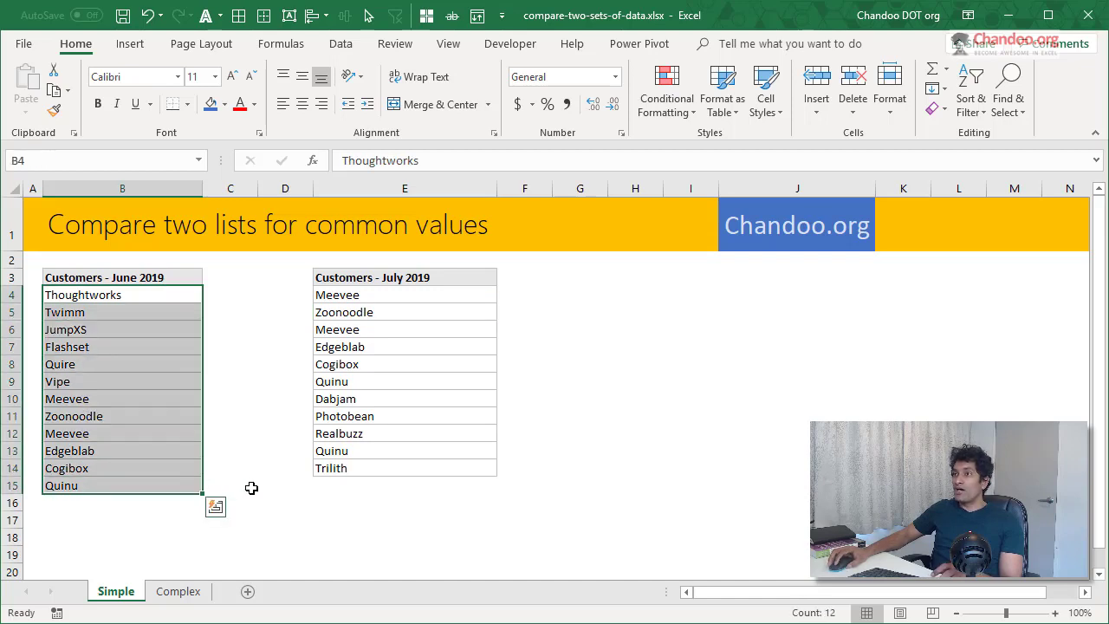
drag(416, 292, 404, 465)
Step: Highlight the duplicate values across the June and July 2019 customer names with Light Red Fill with Dark Red Text
drag(113, 294, 130, 482)
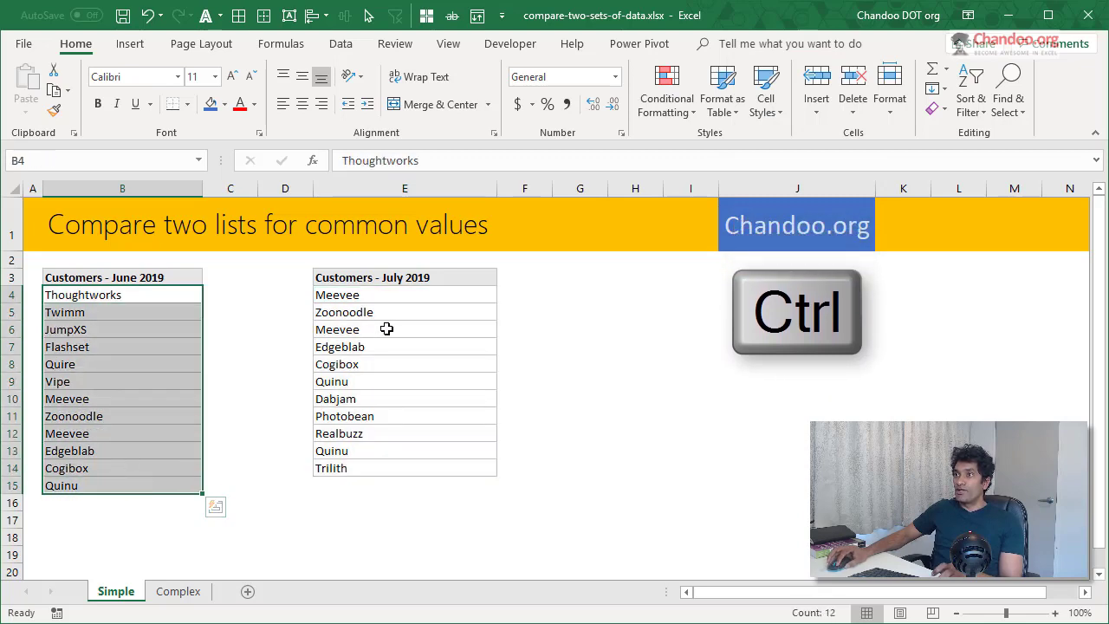
drag(401, 297, 401, 465)
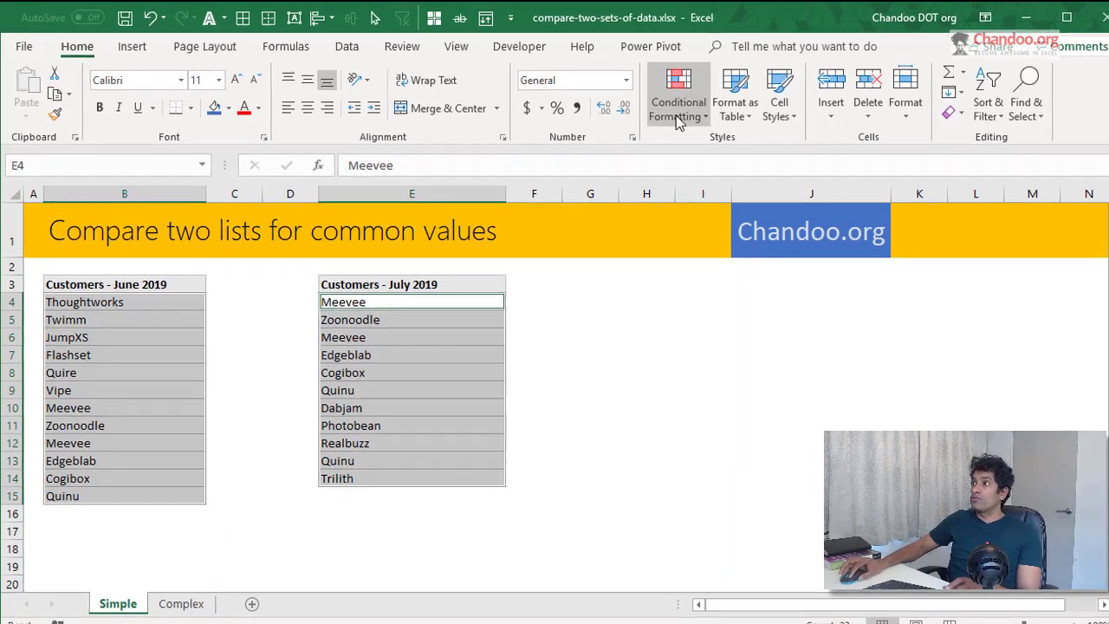
click(676, 116)
mouse_move(721, 153)
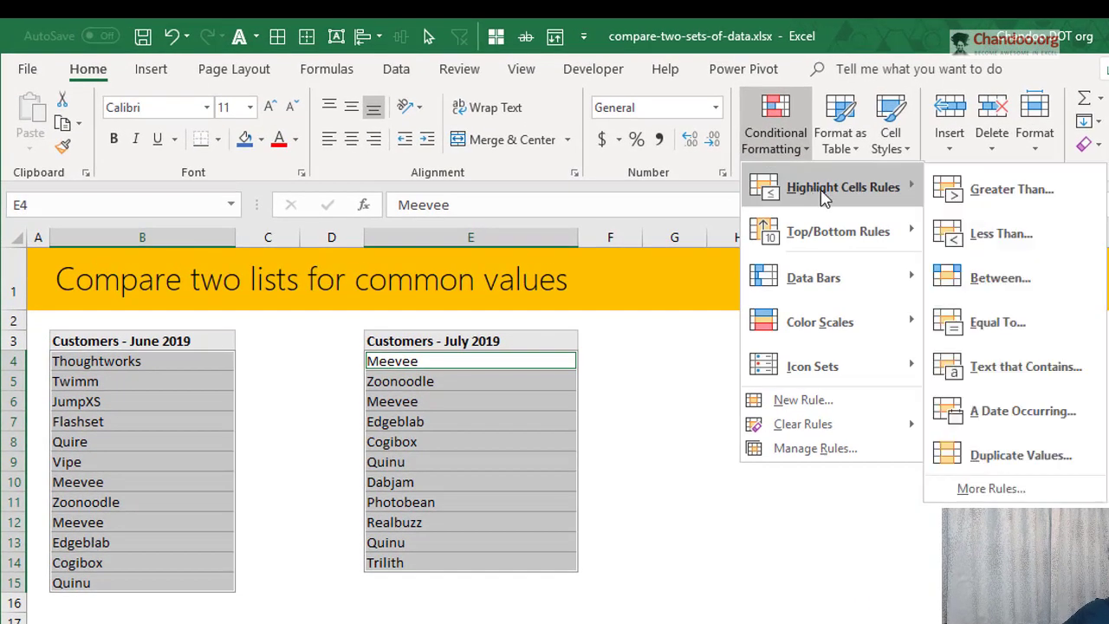
click(1043, 454)
drag(523, 459, 916, 363)
click(905, 477)
click(286, 596)
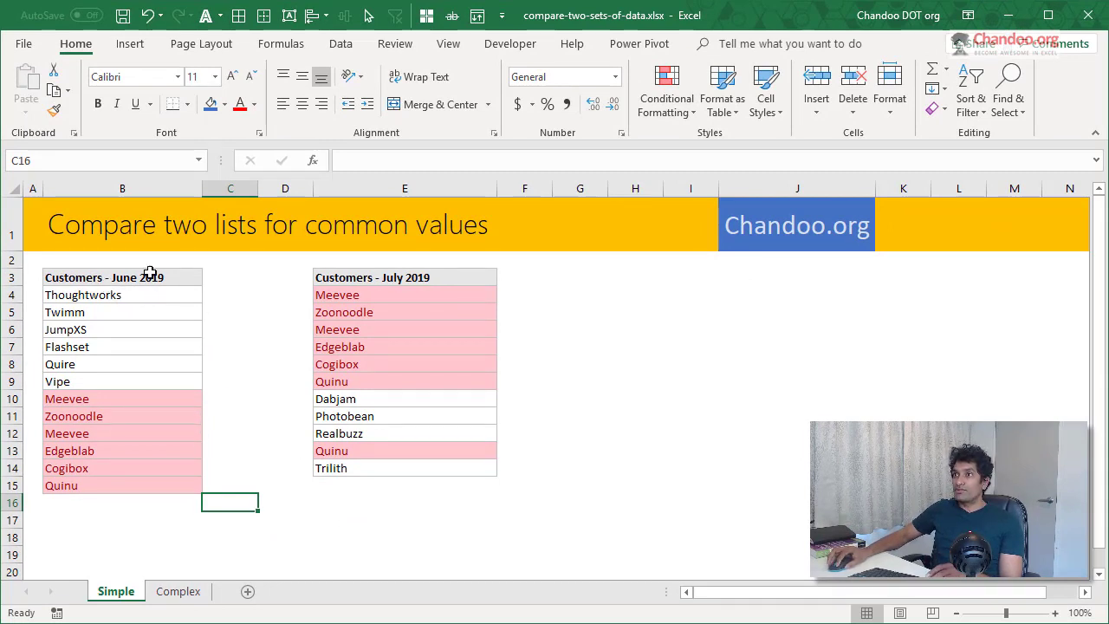
Step: Undo the duplicate highlighting and highlight the unique values across both customer lists with Light Red Fill with Dark Red Text instead
click(147, 14)
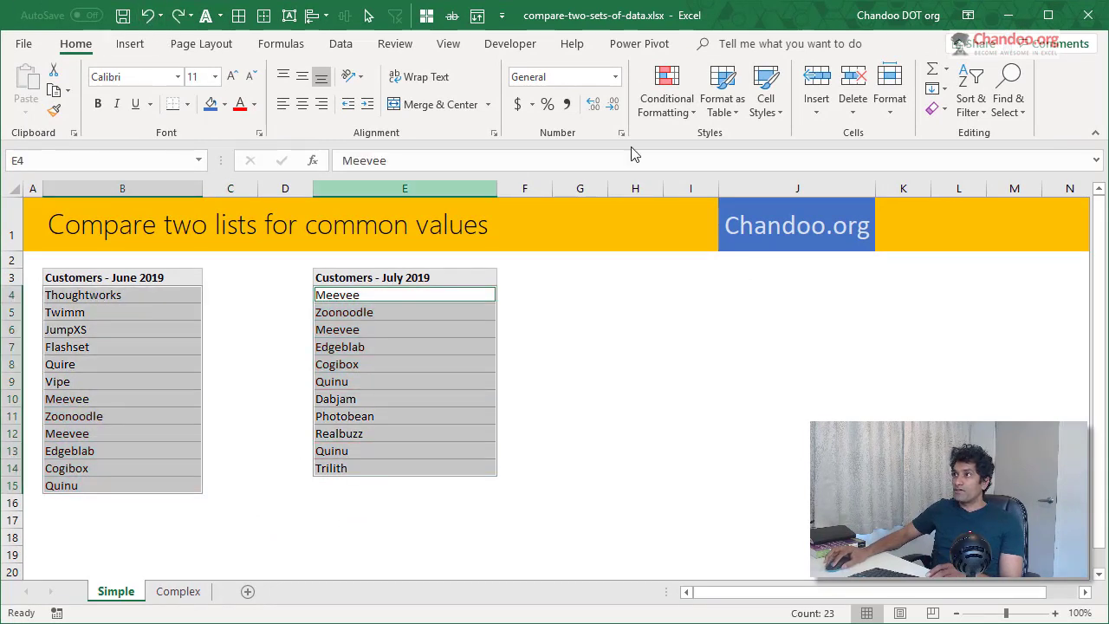
click(669, 121)
mouse_move(688, 154)
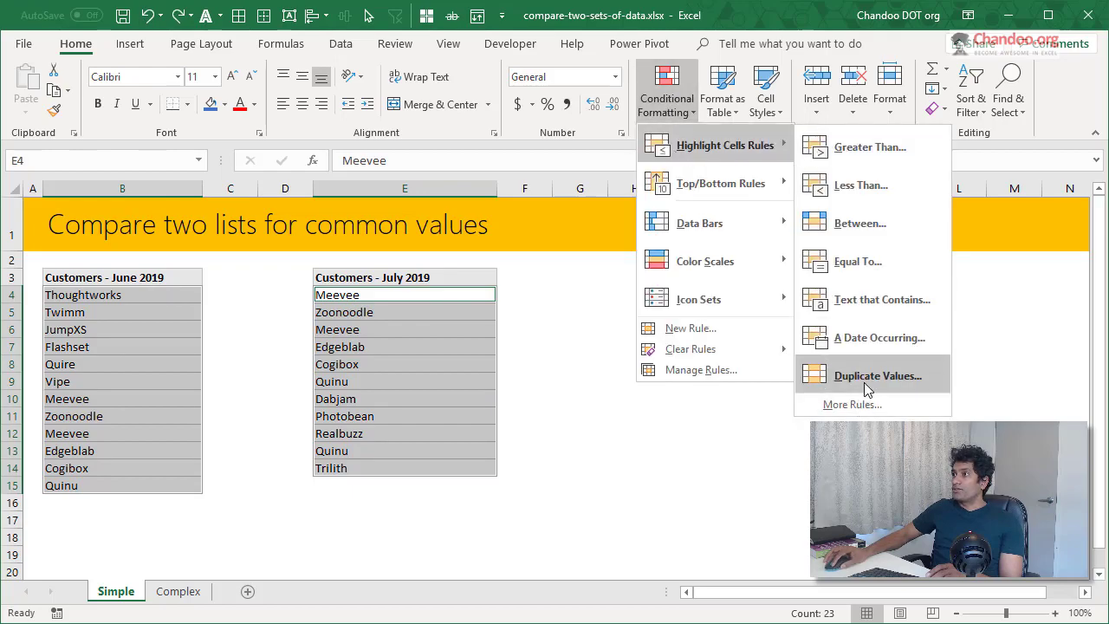
click(858, 367)
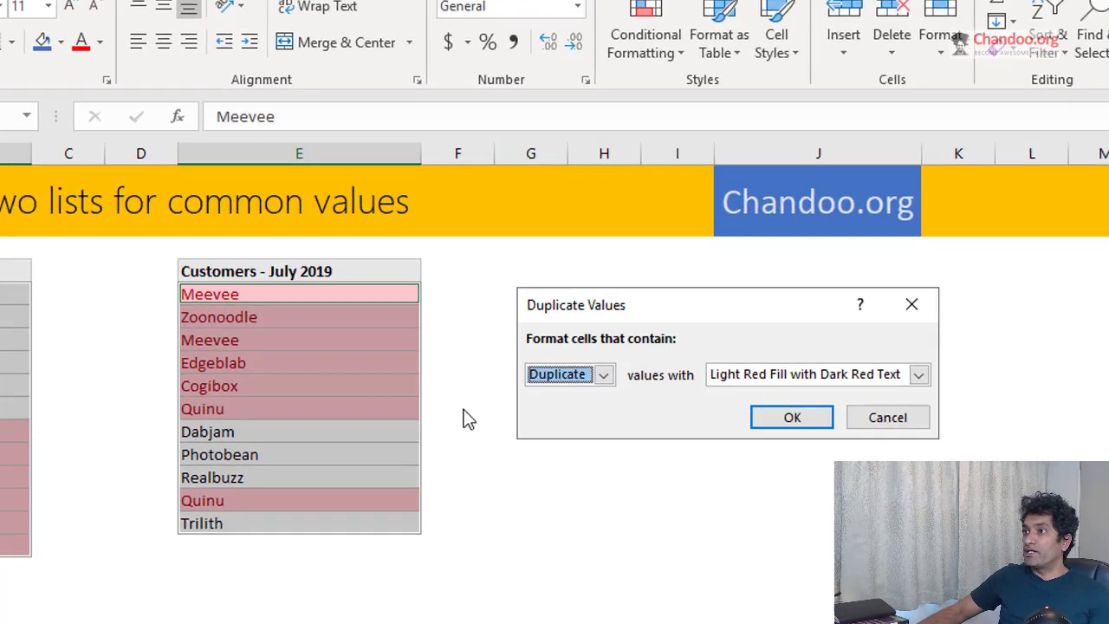
click(604, 375)
click(526, 467)
click(824, 480)
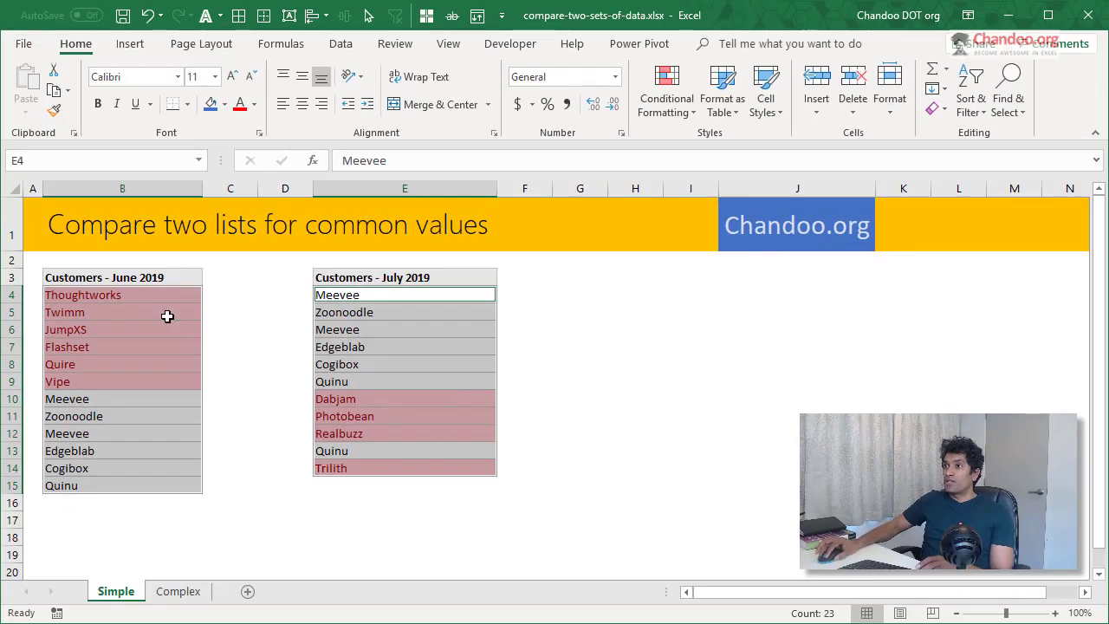
click(270, 350)
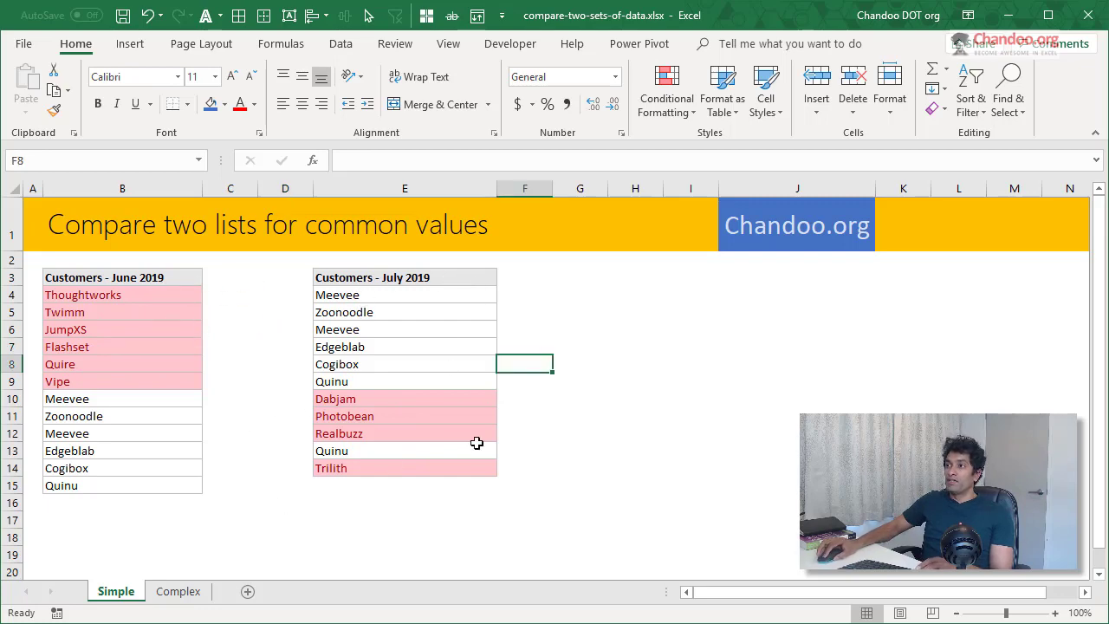
Step: Open the Complex sheet and examine the City and Customer combinations in its two tables
click(178, 591)
click(406, 456)
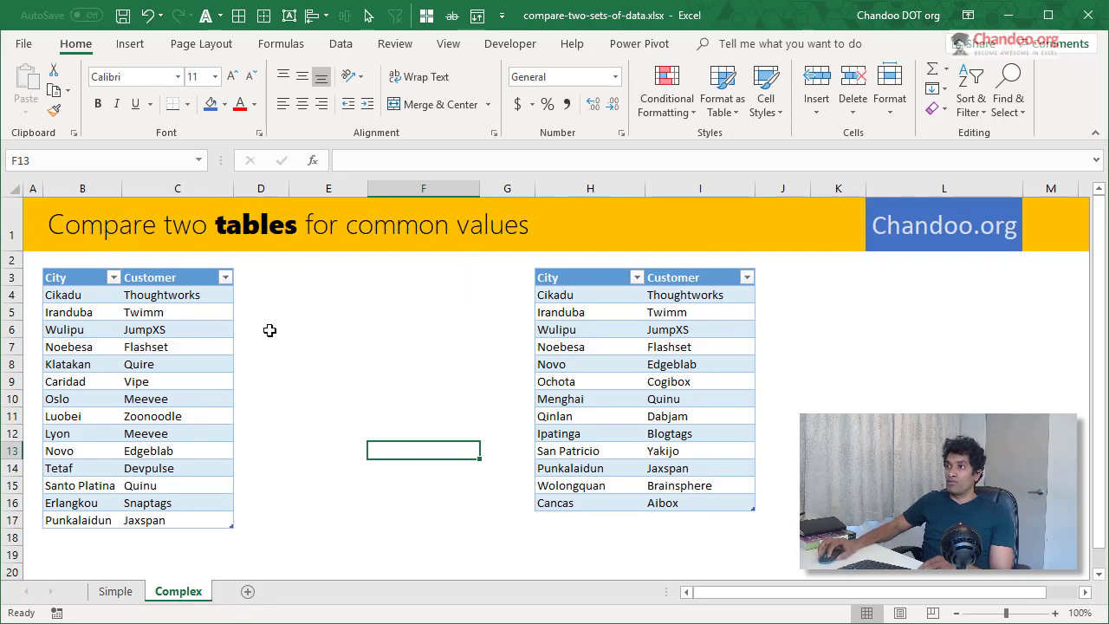
drag(103, 300, 174, 523)
drag(554, 294, 624, 505)
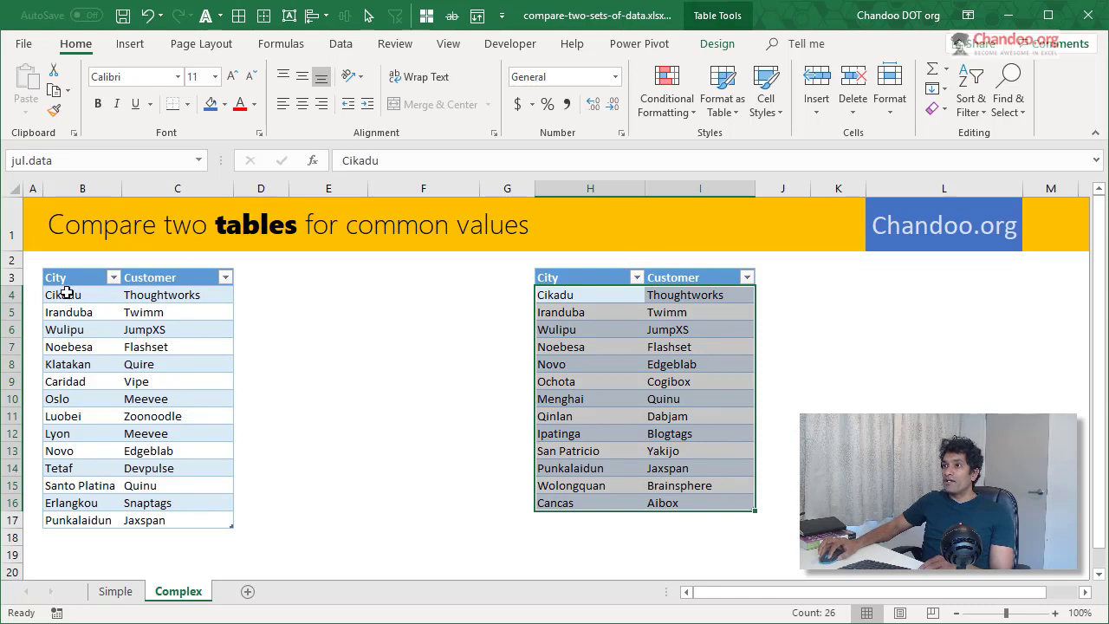
click(426, 299)
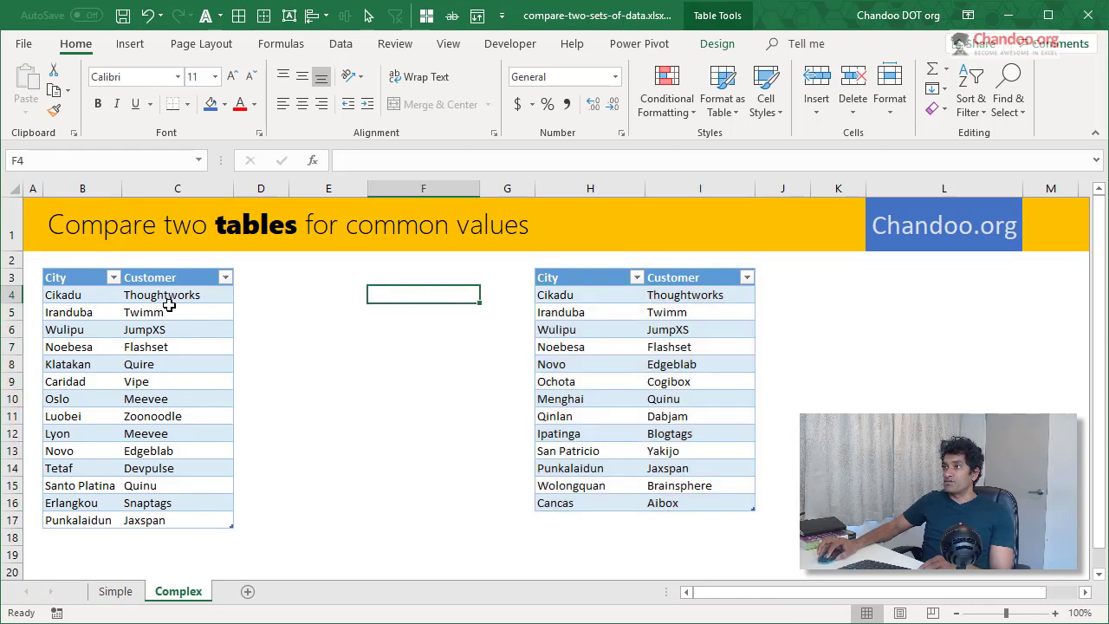
drag(83, 297, 148, 299)
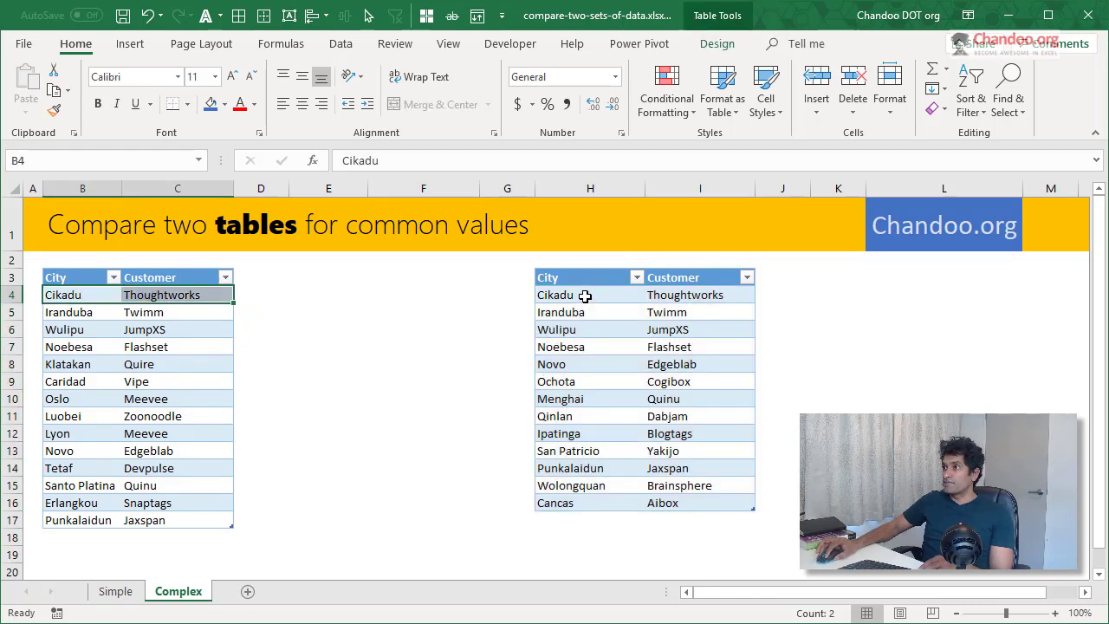
drag(577, 294, 672, 292)
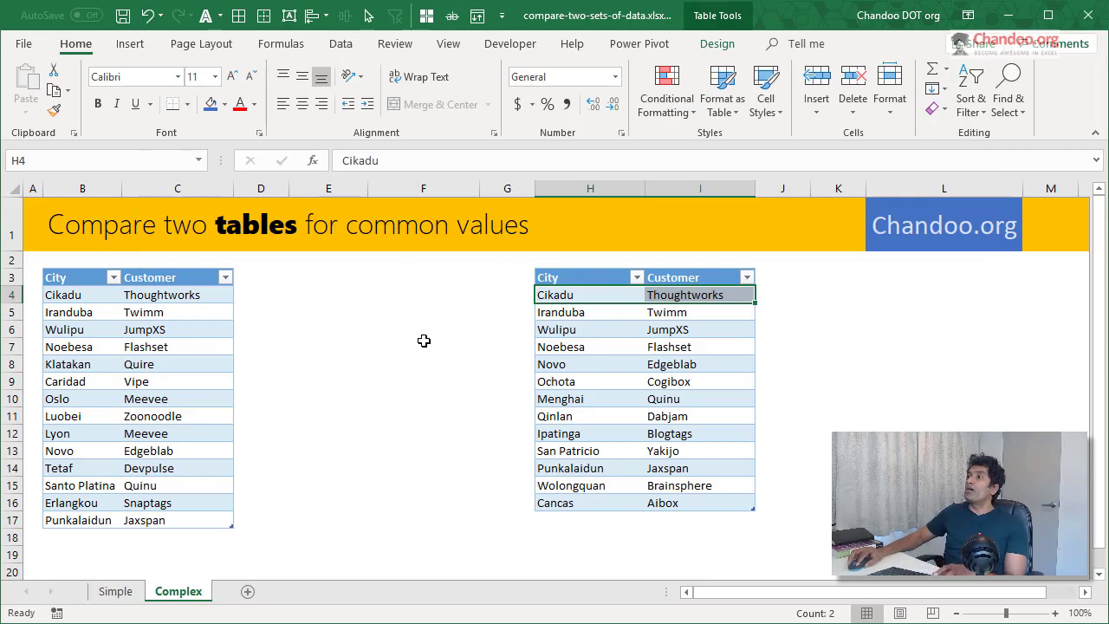
click(424, 343)
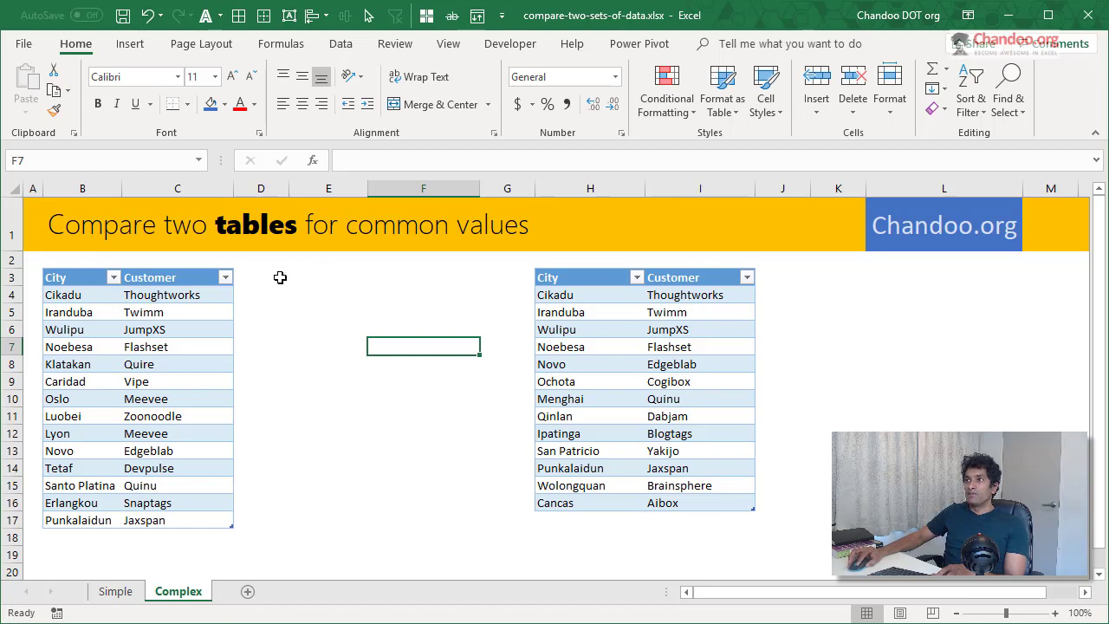
click(52, 294)
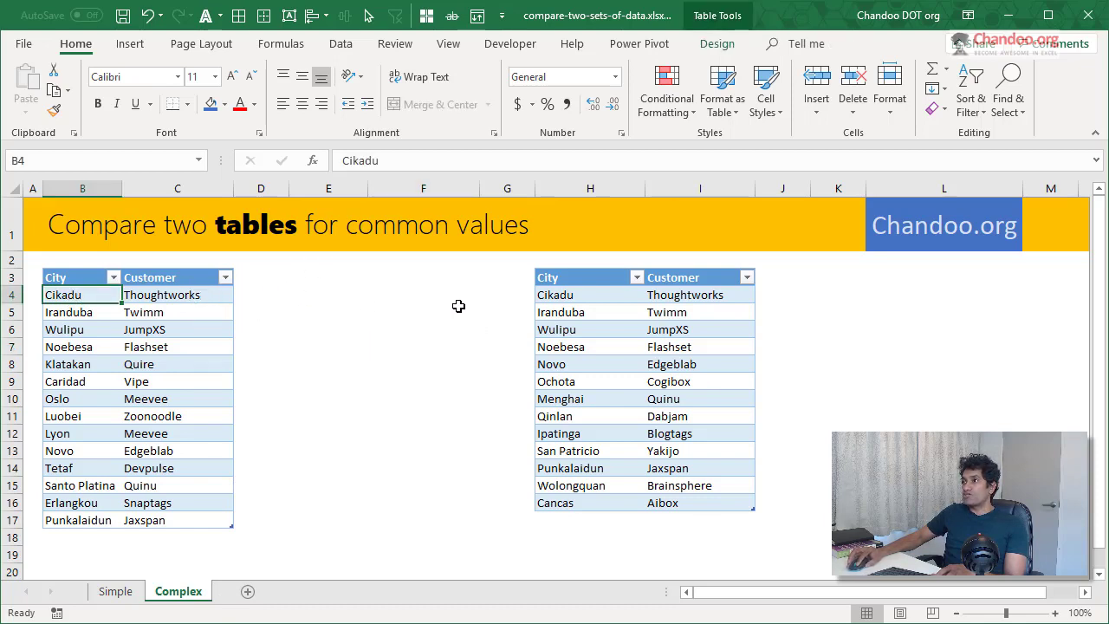
drag(595, 297, 667, 452)
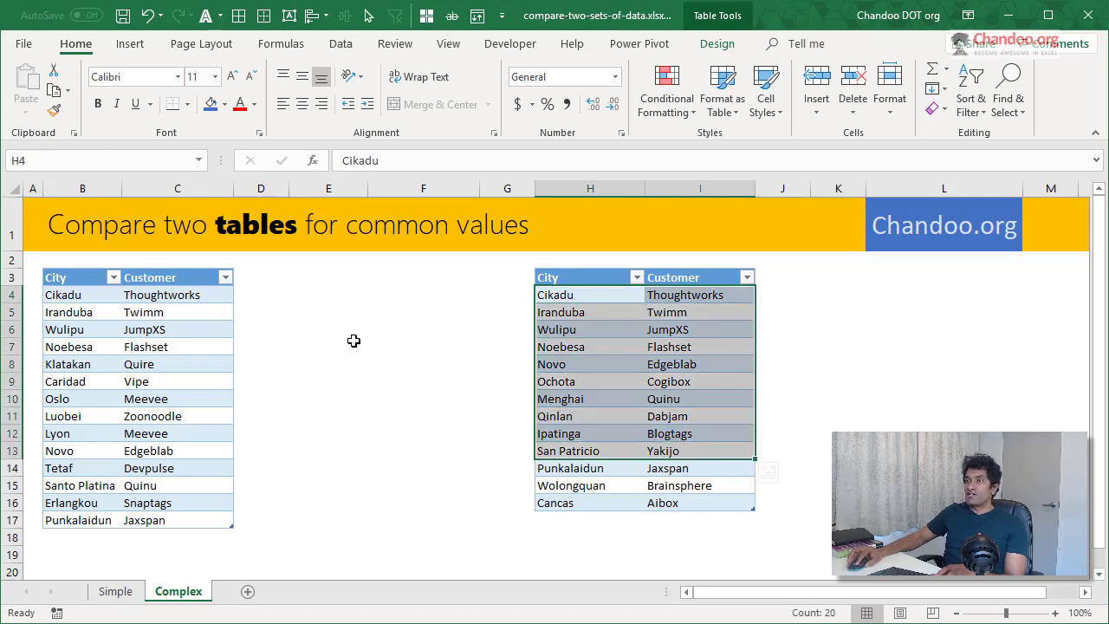
Step: Add a "Present in other table?" column in D3 beside the first table's Customer column and widen it to fit the heading
click(260, 277)
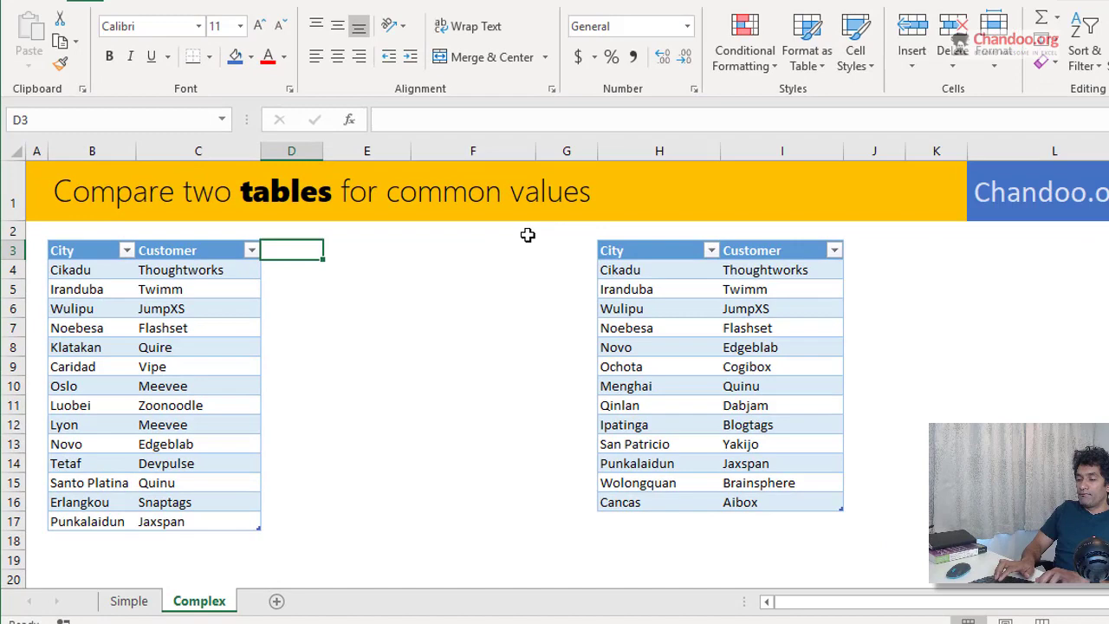
text(Present in othe)
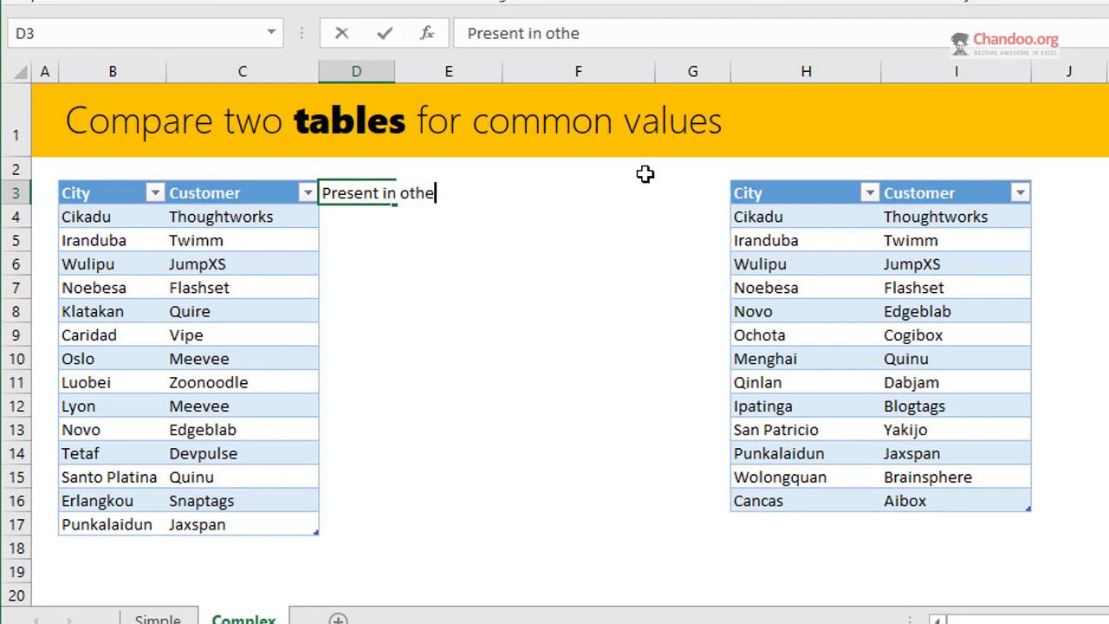
text(r table?)
key(Return)
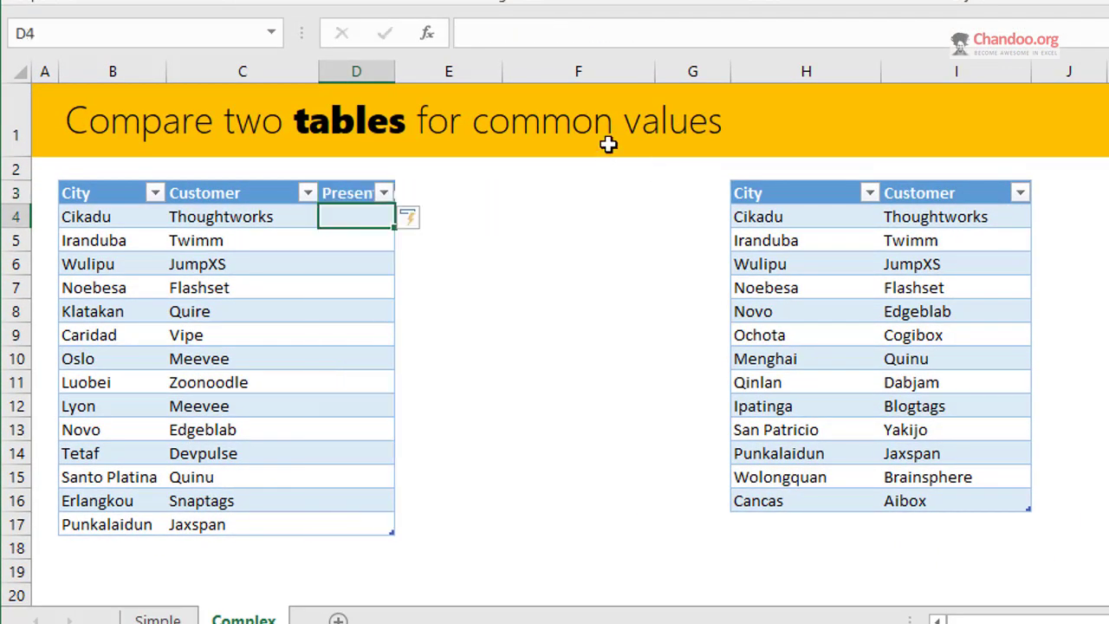
drag(394, 73, 546, 78)
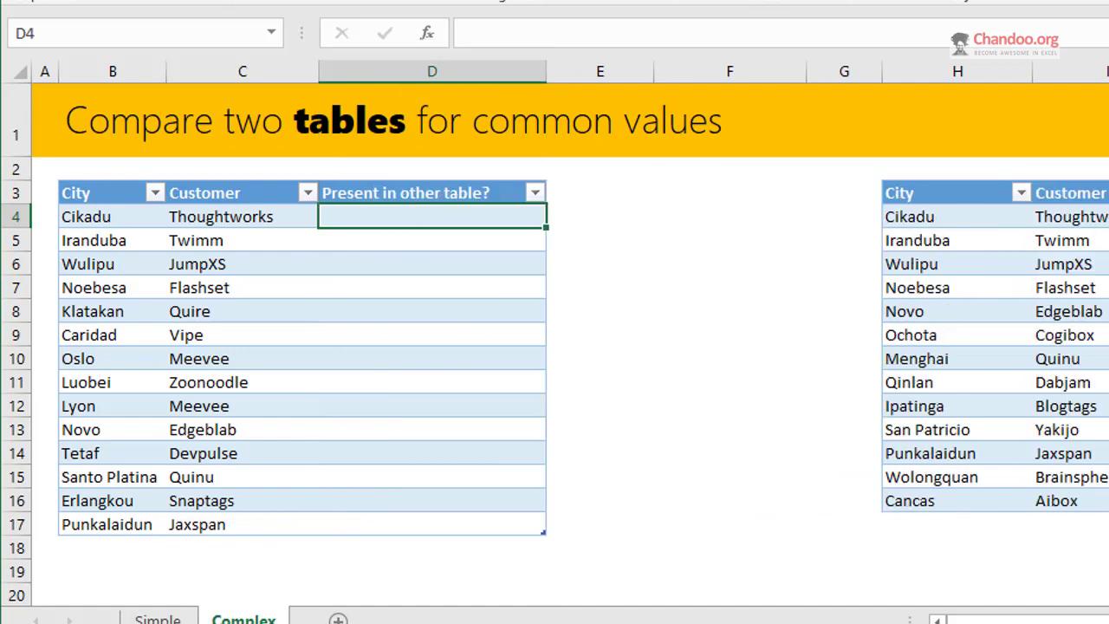
text(=count)
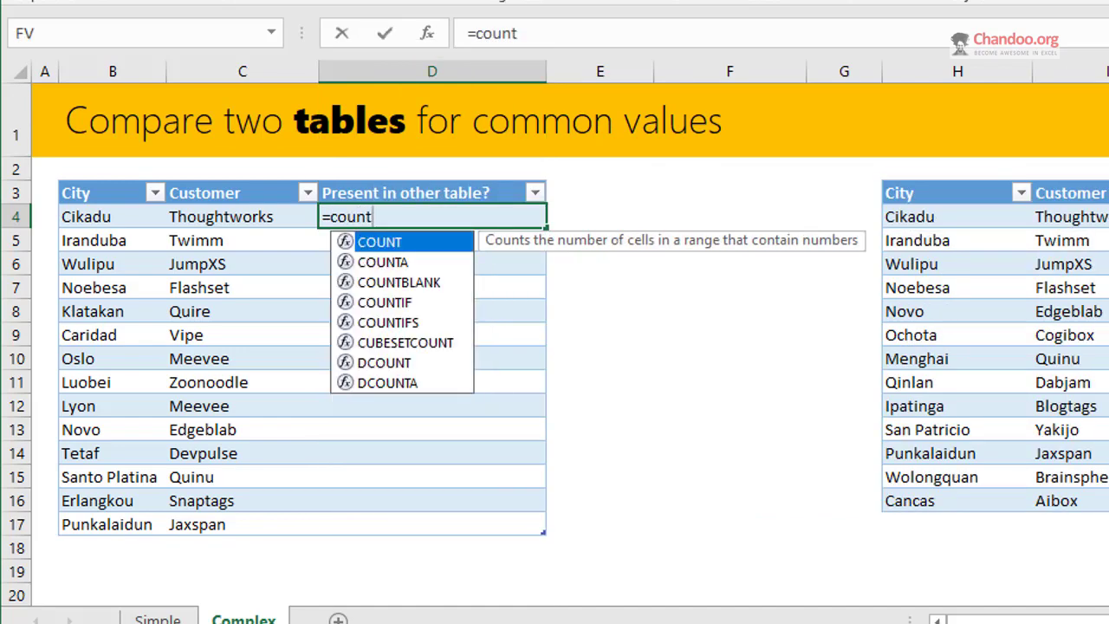
text(ifs)
key(Tab)
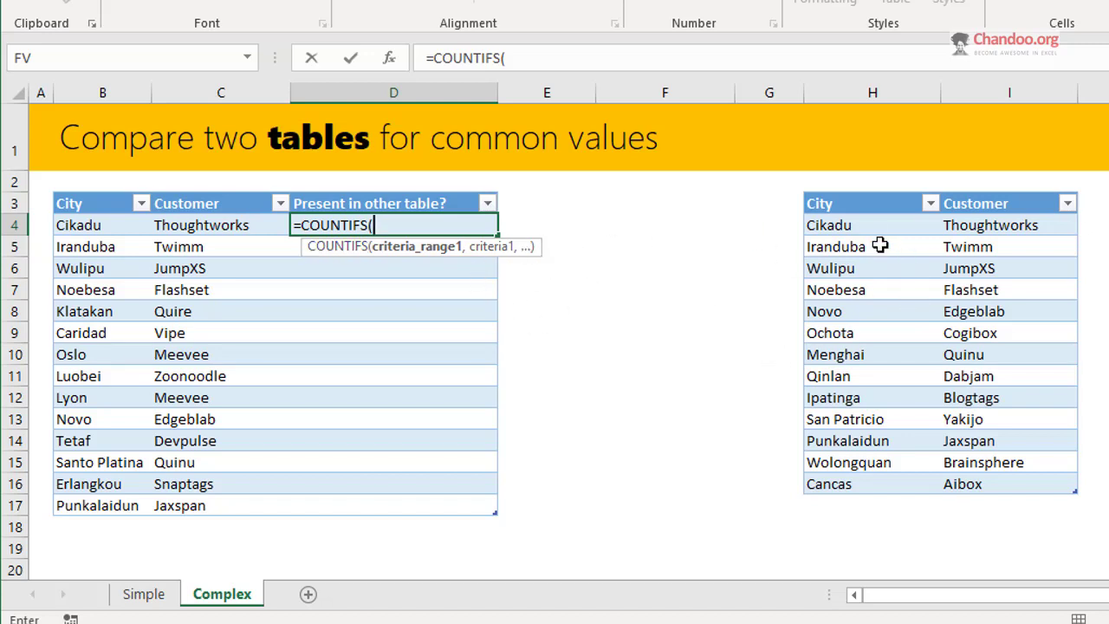
drag(867, 225, 888, 472)
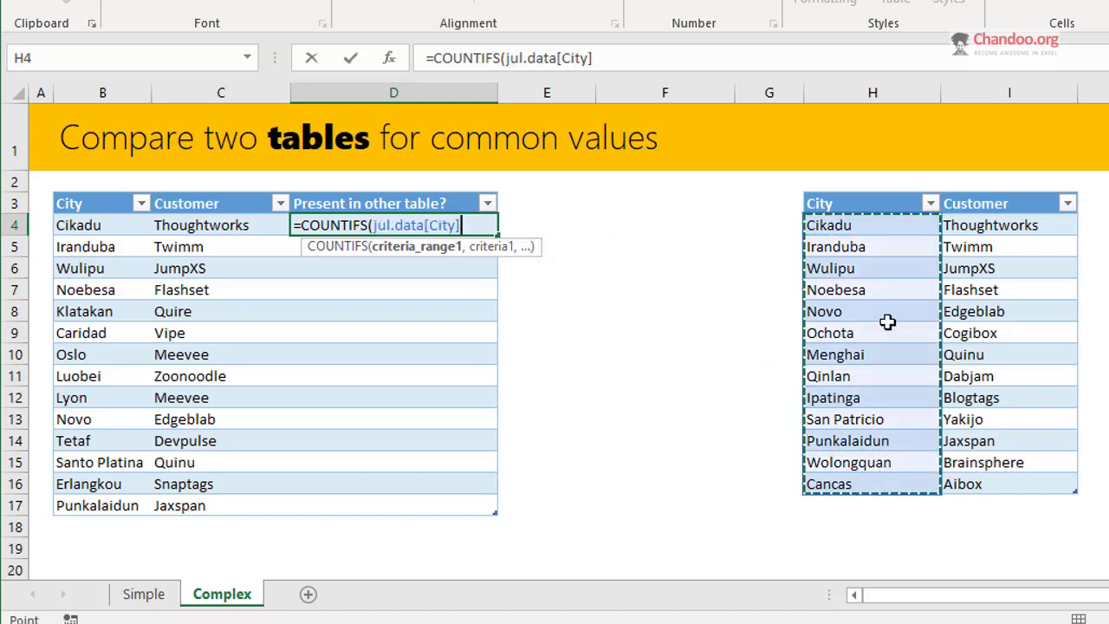
text(,)
key(Left)
key(Left)
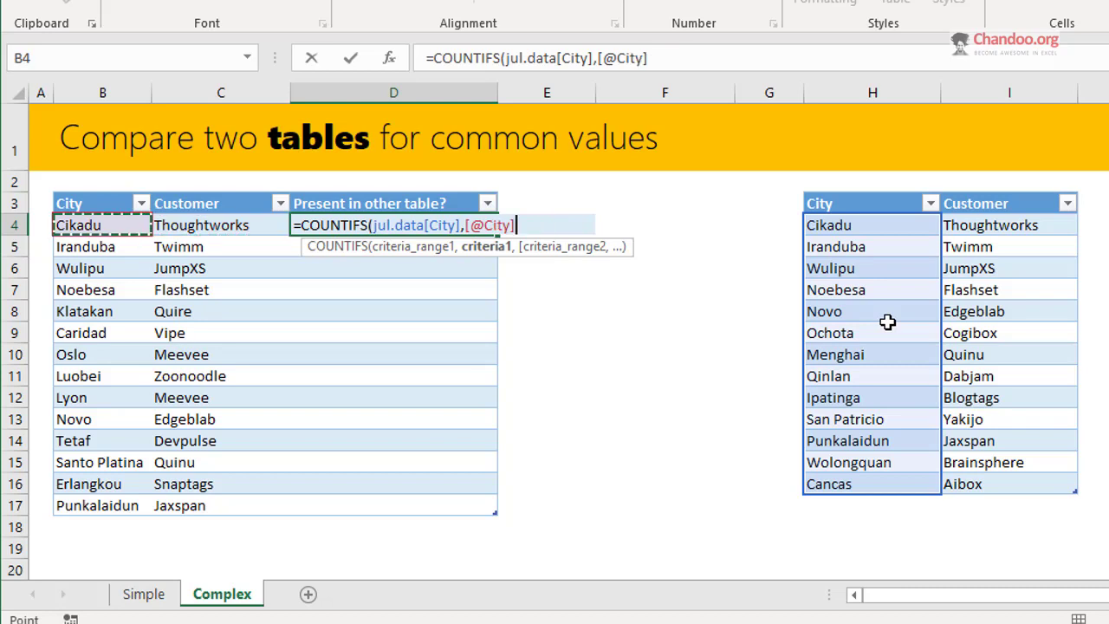
text(,)
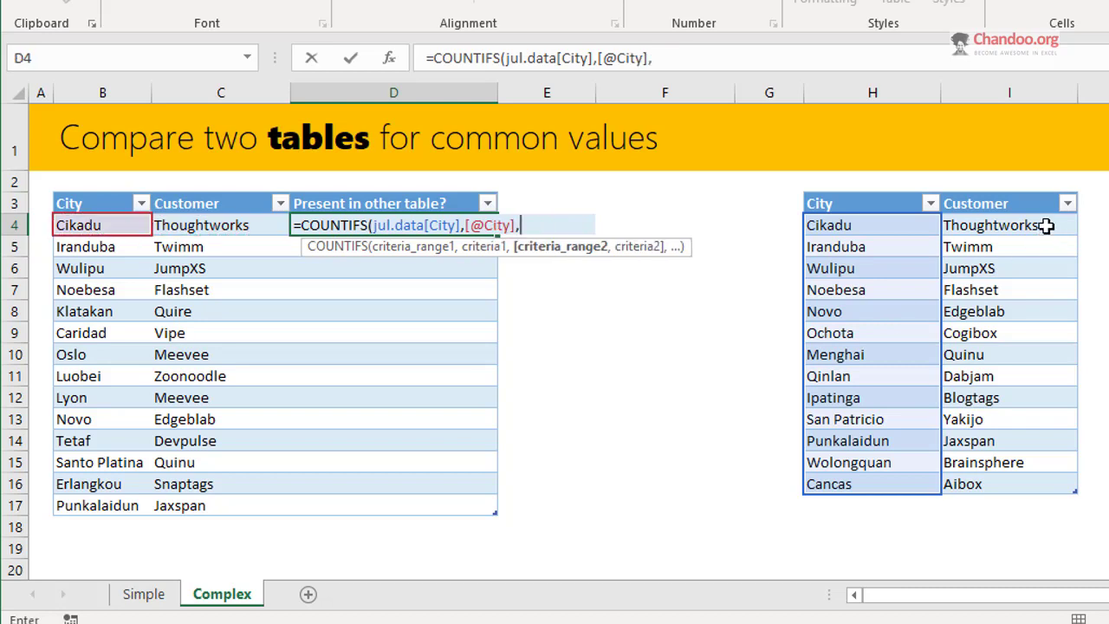
drag(1046, 225, 1046, 486)
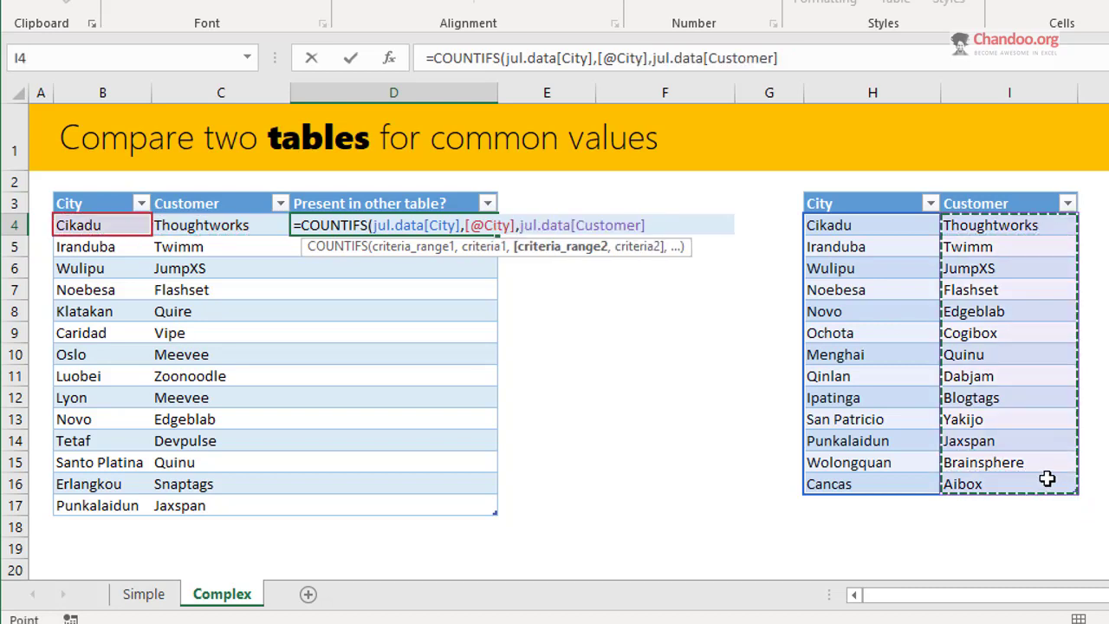
text(,)
key(Left)
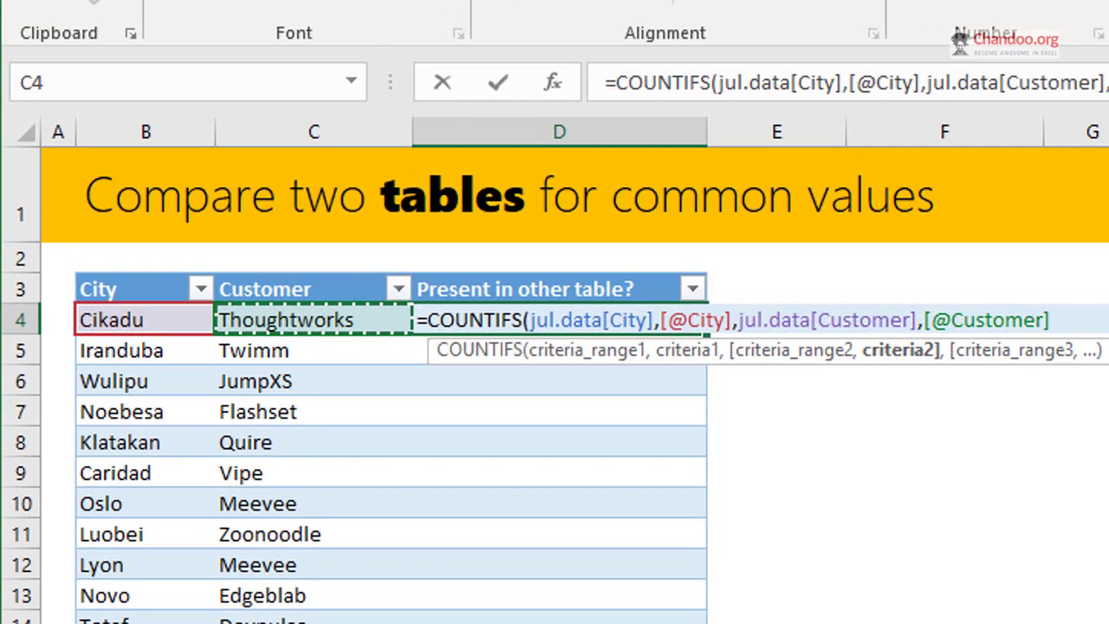
text())
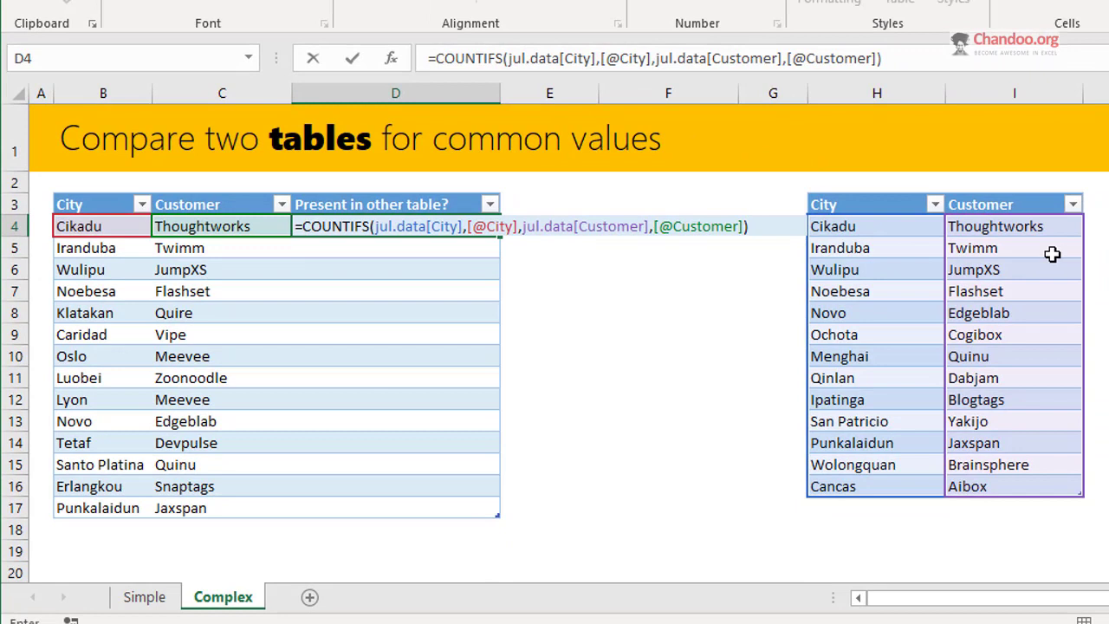
key(Return)
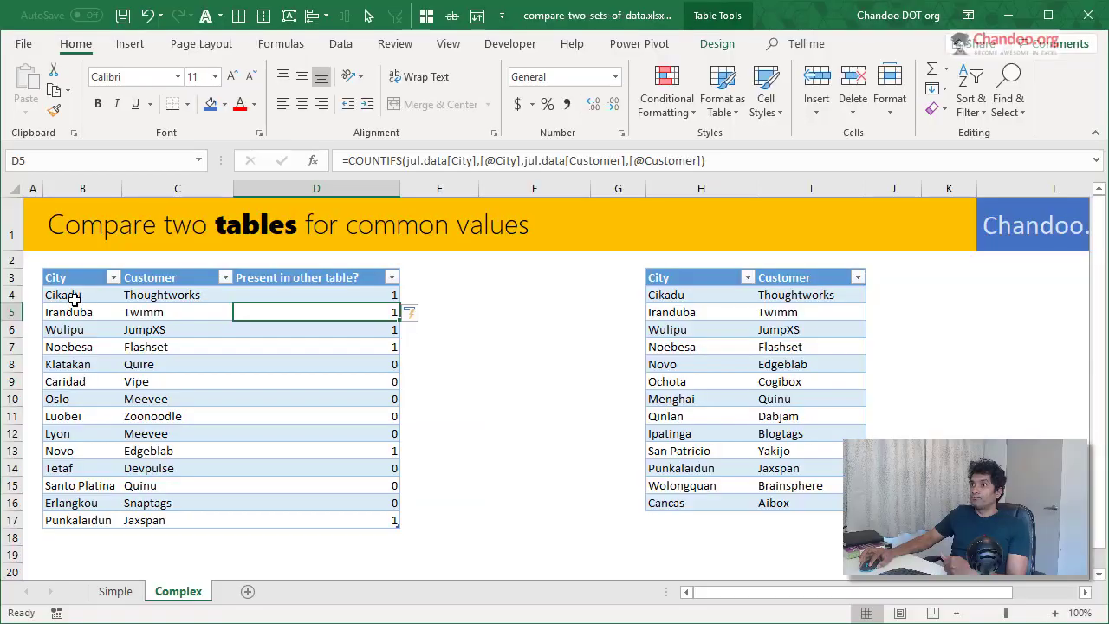
Step: Start a new formula-based conditional formatting rule for the first table's data rows, B4:D17
drag(94, 226, 322, 520)
click(691, 117)
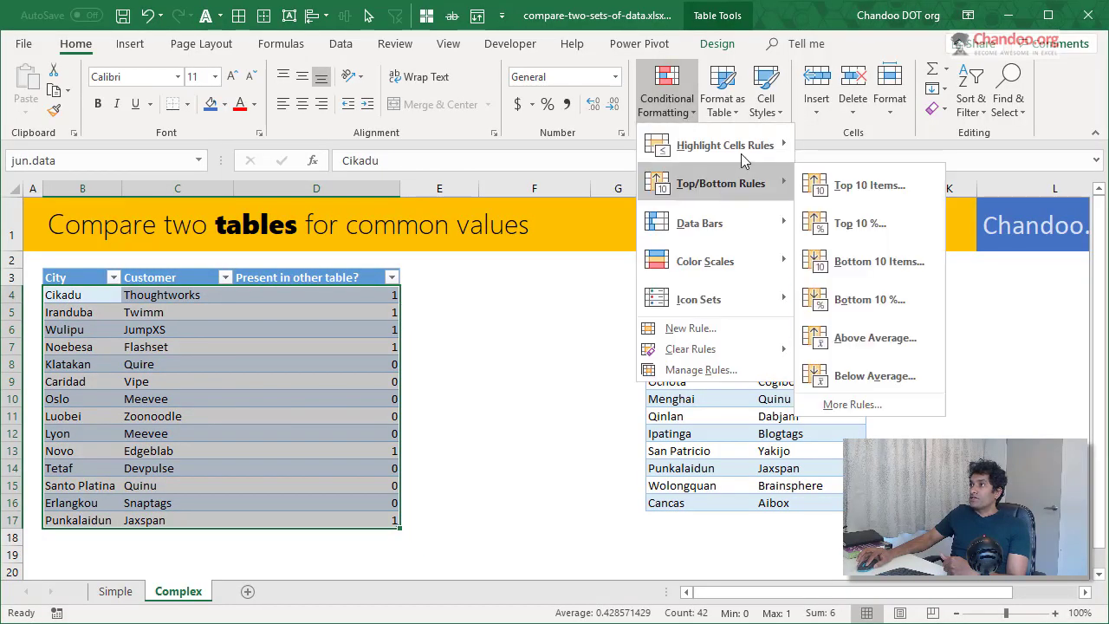
mouse_move(747, 149)
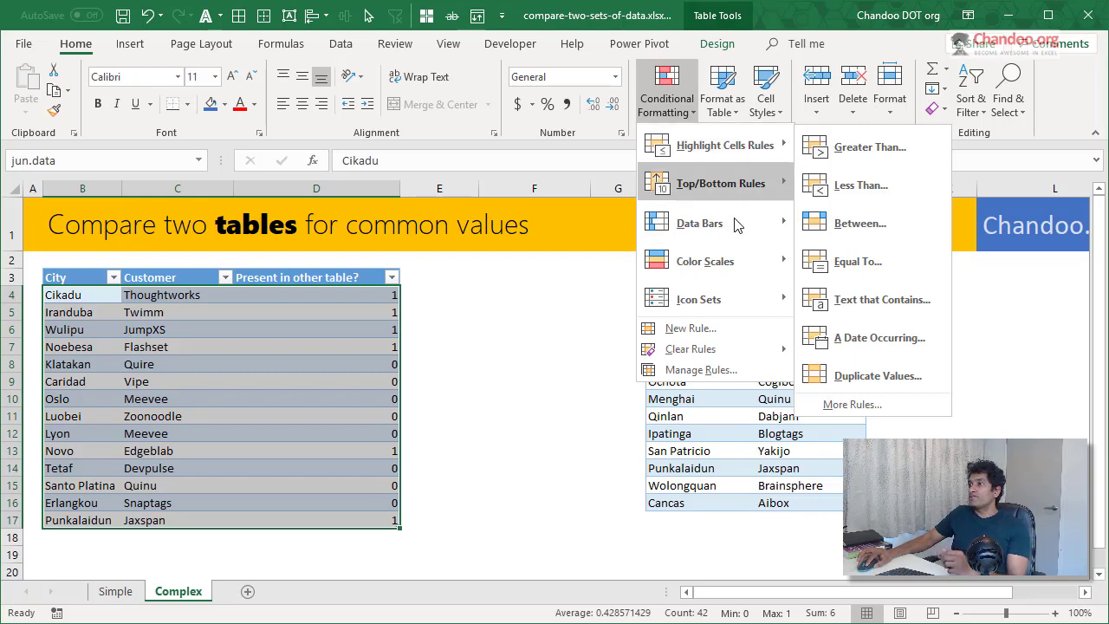
click(723, 328)
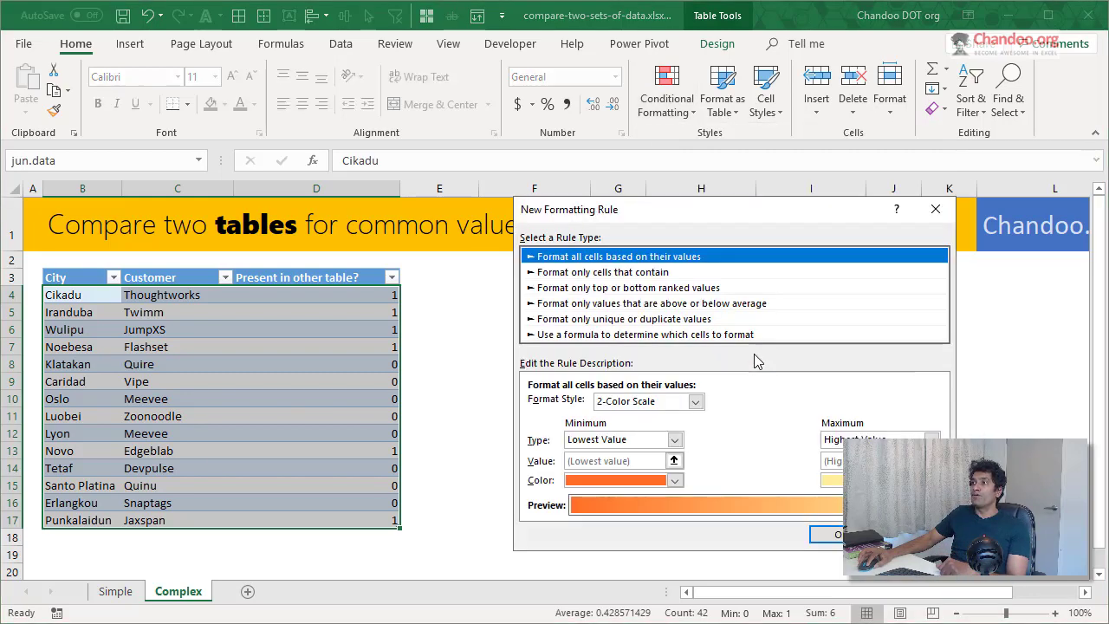
click(588, 401)
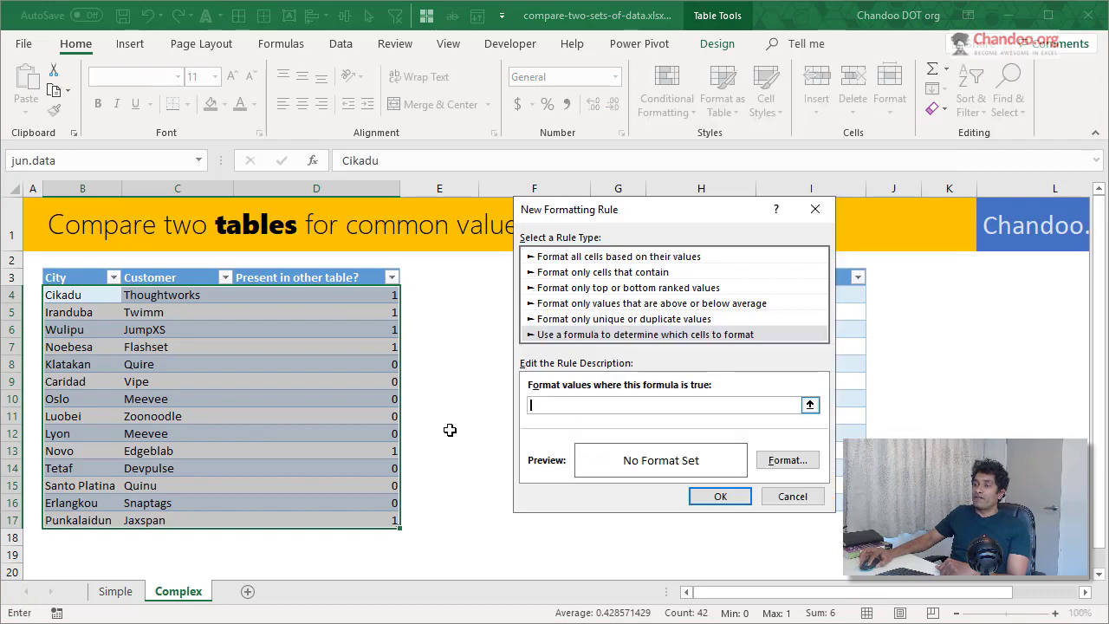
Step: Enter =$D4>0 as the rule's formula, with only the column reference locked
text(=)
click(344, 294)
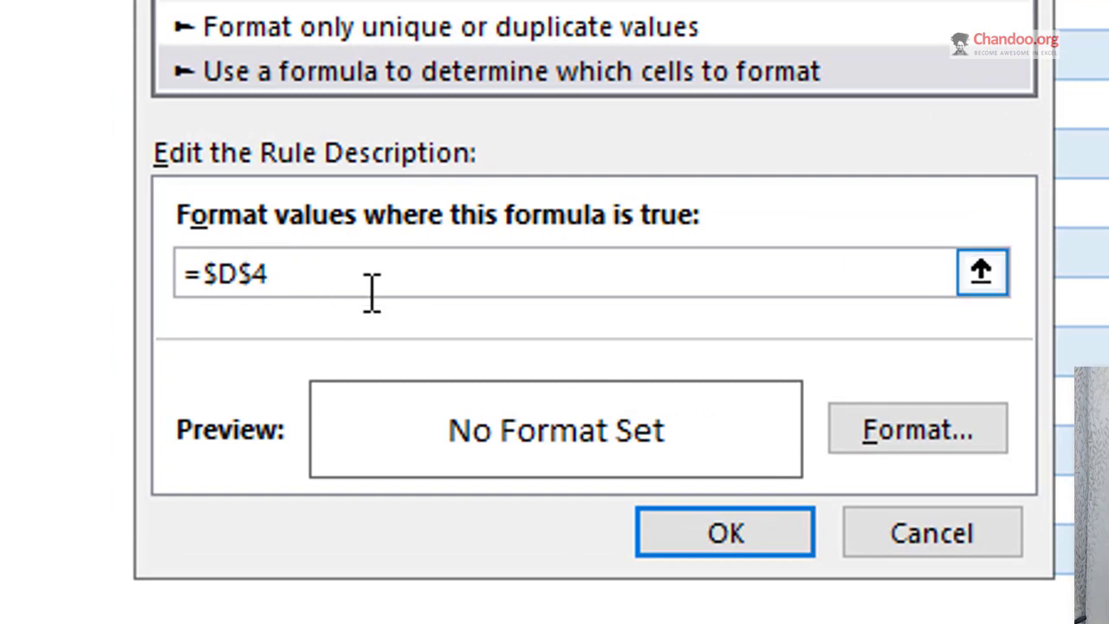
key(F4)
key(F4)
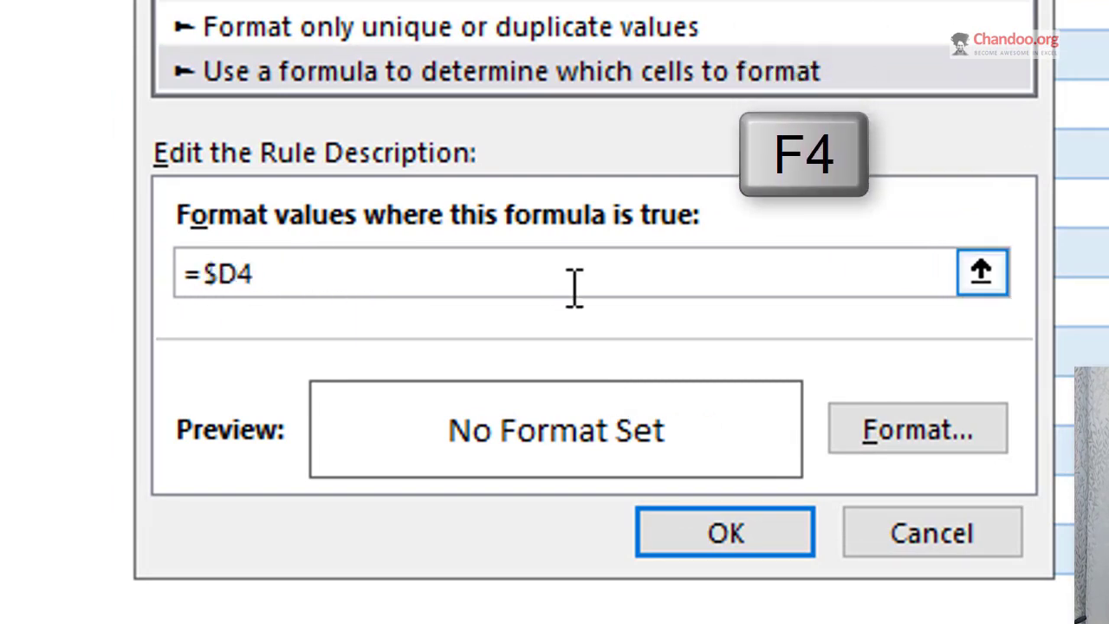
text(=1)
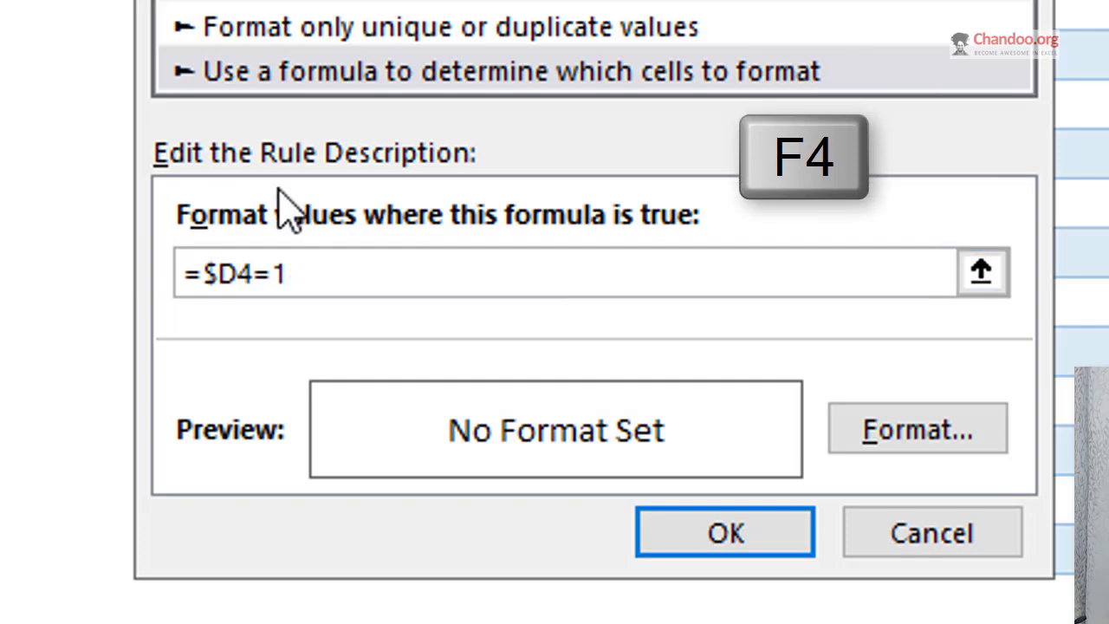
key(BackSpace)
key(BackSpace)
text(>0)
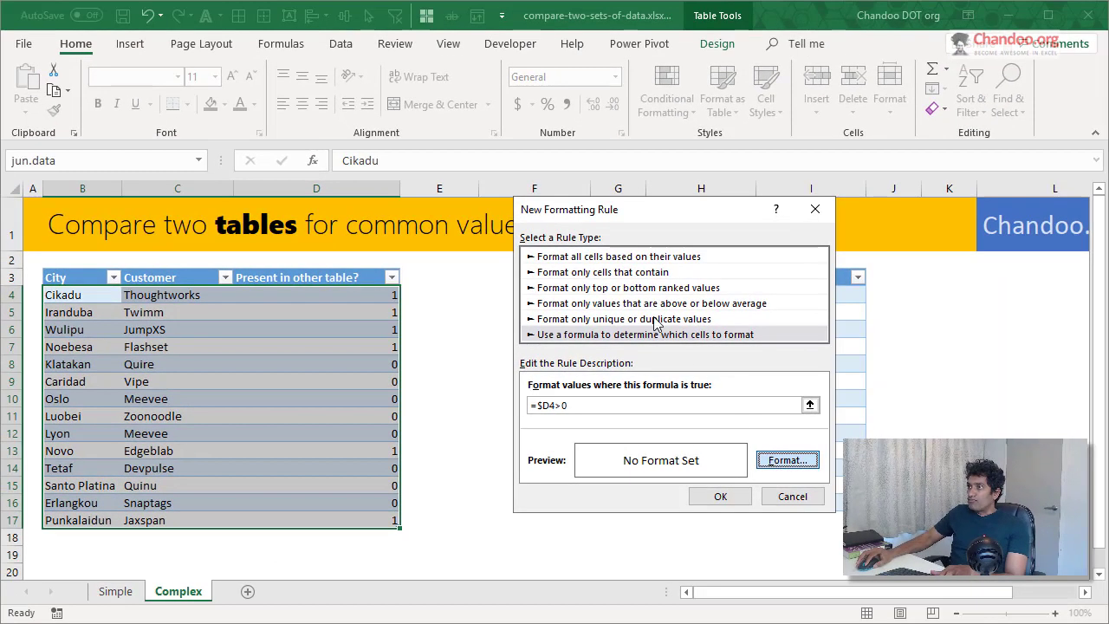
Step: Give the rule a light gold background fill and apply it to the table
click(917, 429)
click(671, 166)
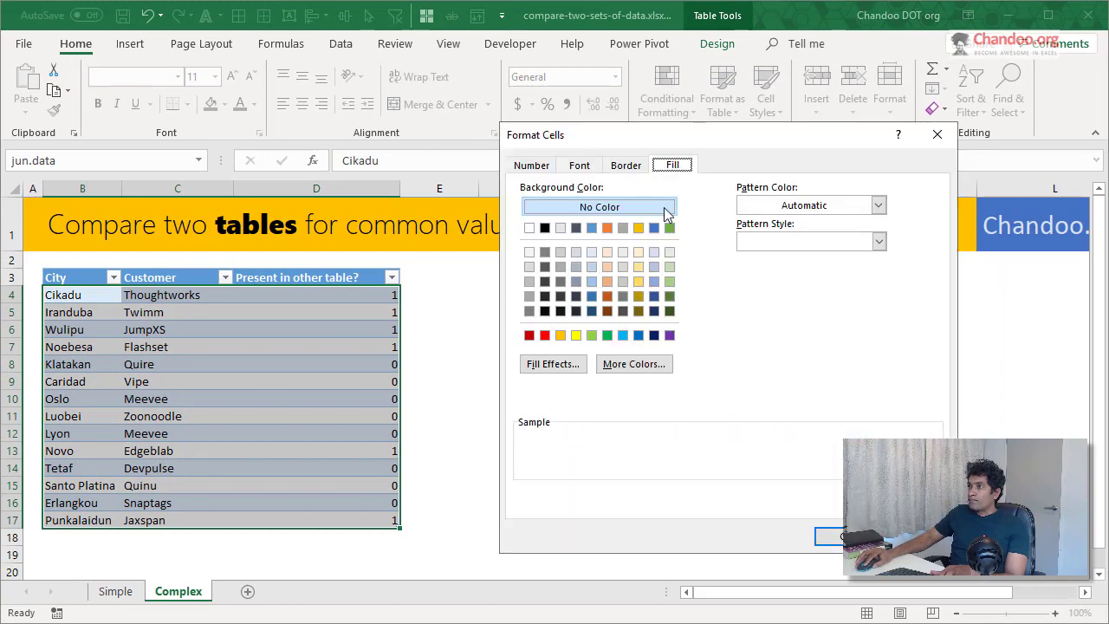
click(641, 281)
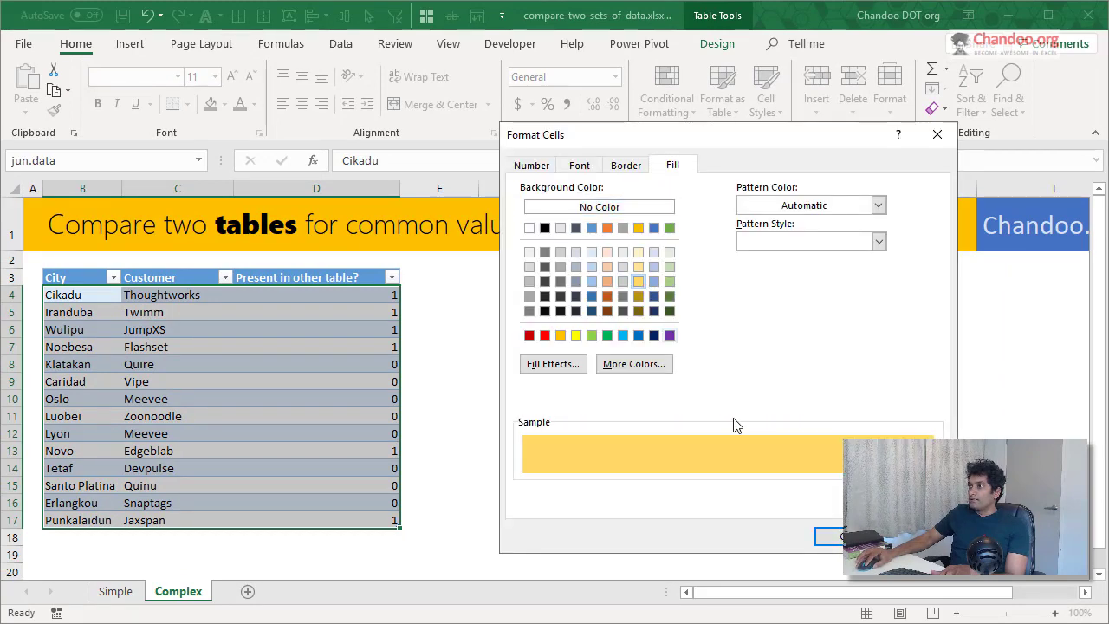
click(829, 535)
click(718, 495)
click(588, 538)
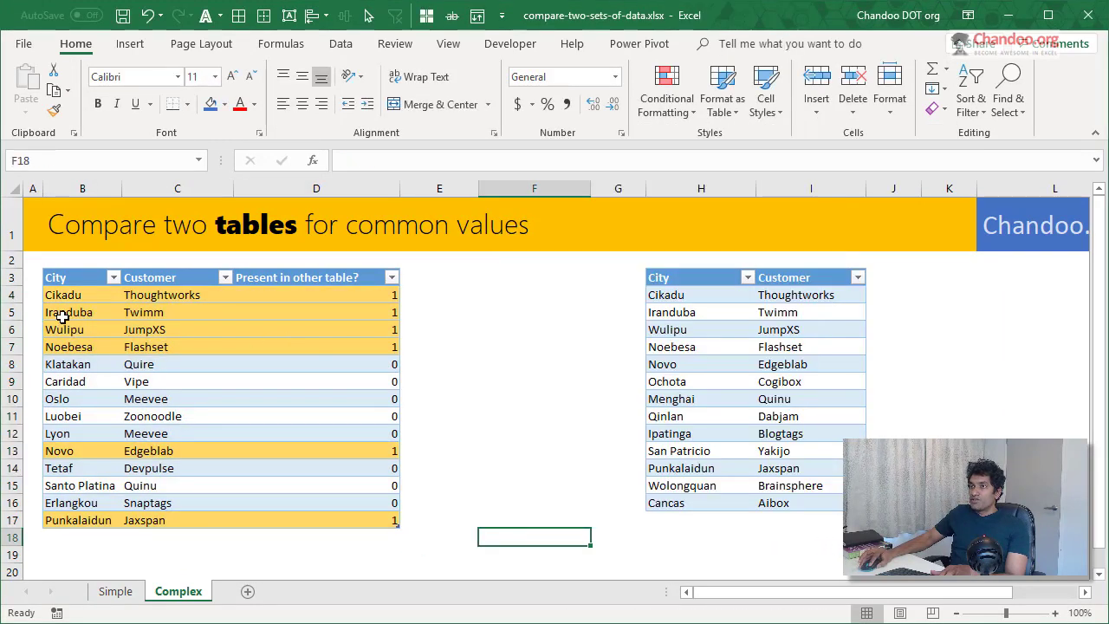
Step: Hide column D, which holds the "Present in other table?" values
right_click(339, 189)
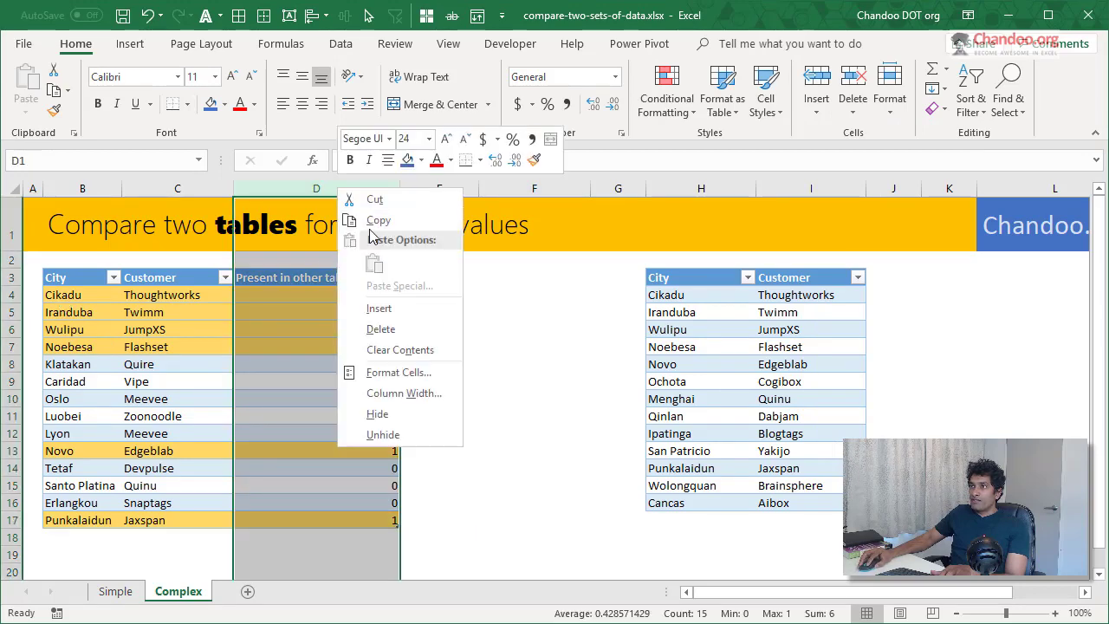
click(378, 414)
click(395, 346)
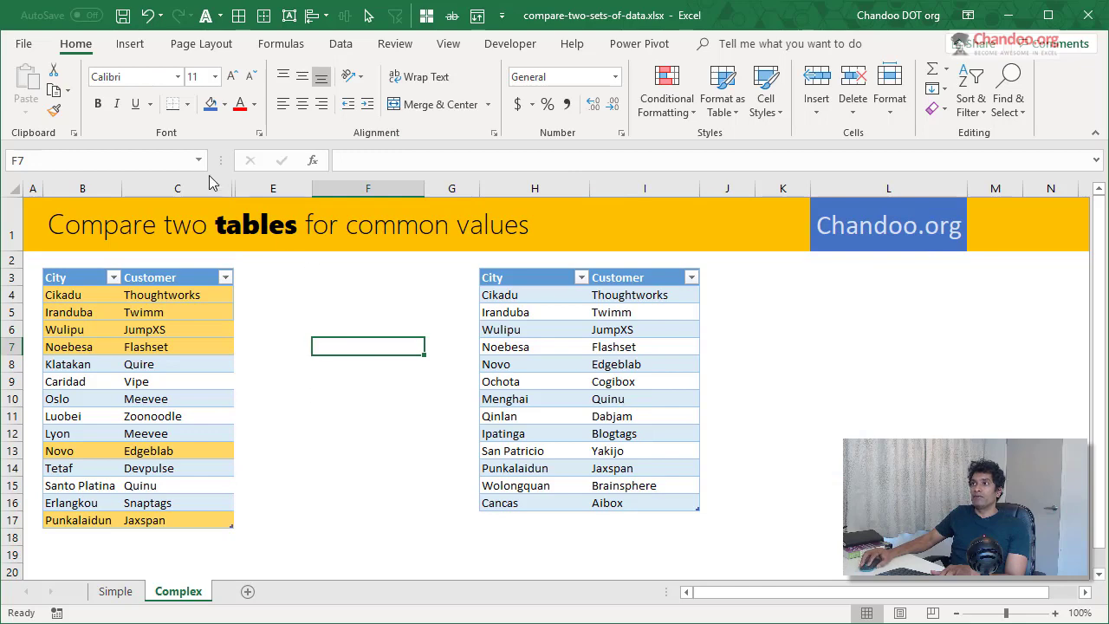
Step: Unhide column D between columns C and E and select its values
drag(247, 189, 217, 189)
right_click(240, 194)
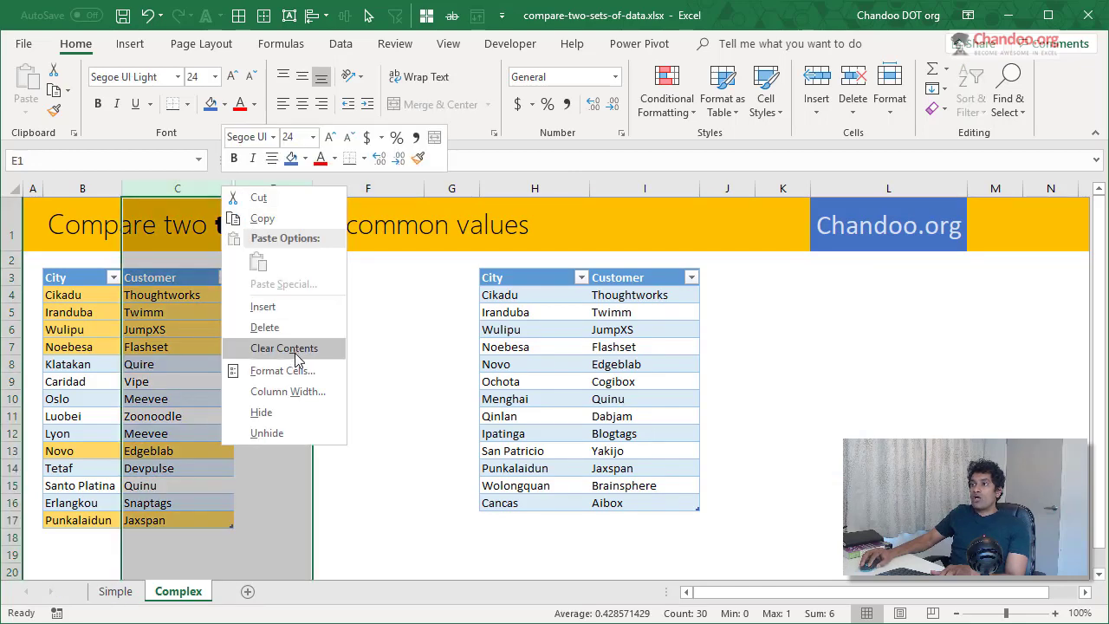
click(295, 431)
drag(319, 294, 329, 505)
click(533, 278)
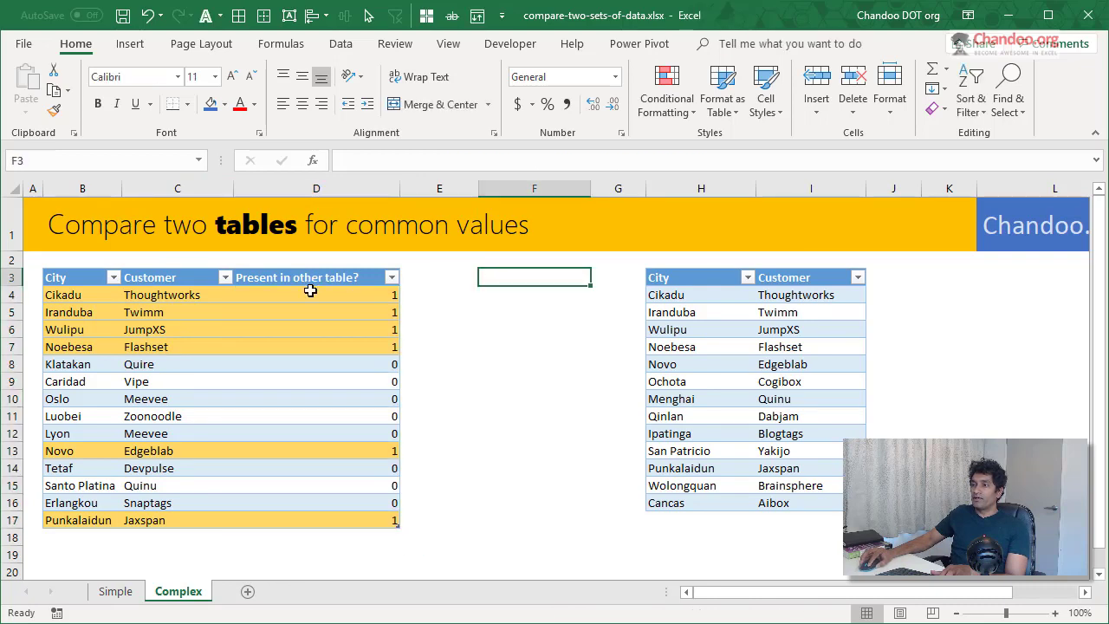
Step: Examine the COUNTIFS formula in D4, leaving it without changes
click(432, 380)
click(330, 291)
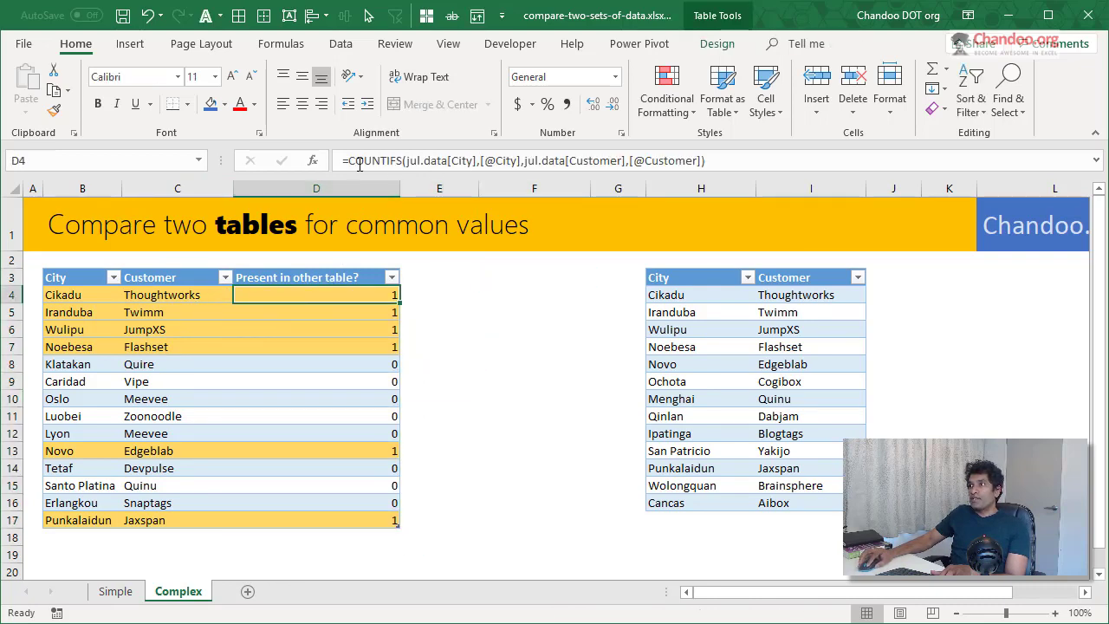
drag(349, 160, 741, 155)
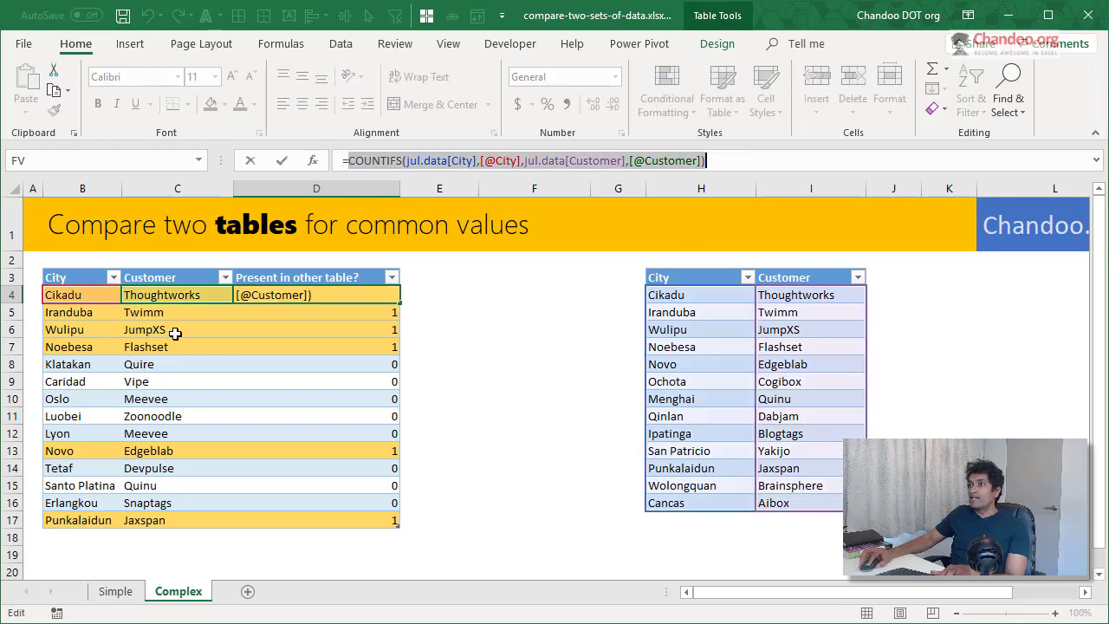
key(Escape)
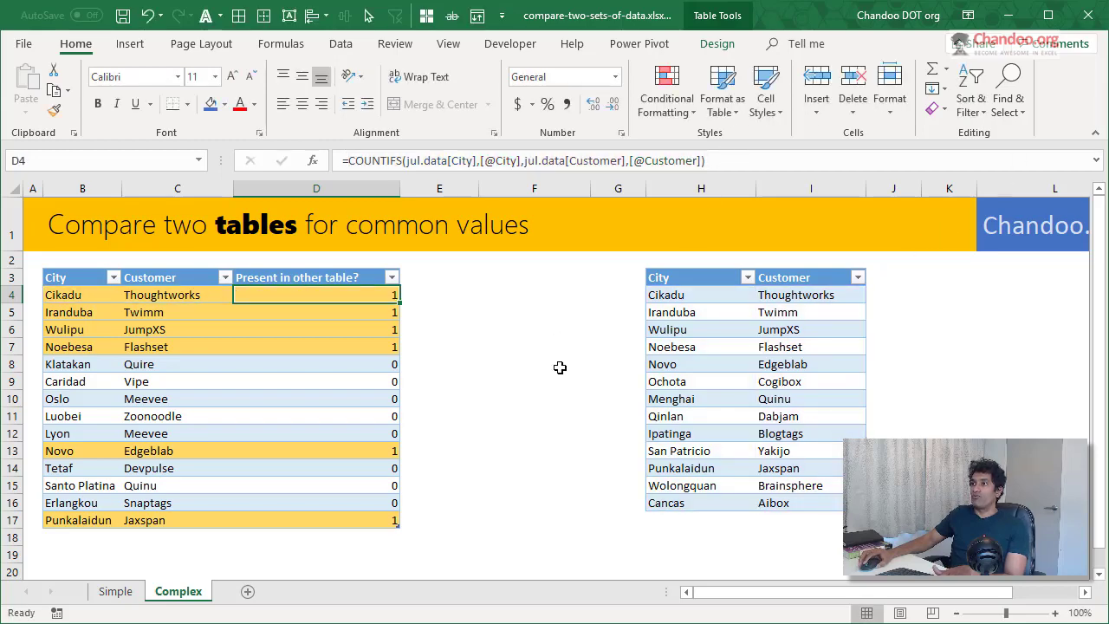
Step: Open the first table's conditional formatting rule for editing and clear its formula after the equals sign
click(666, 93)
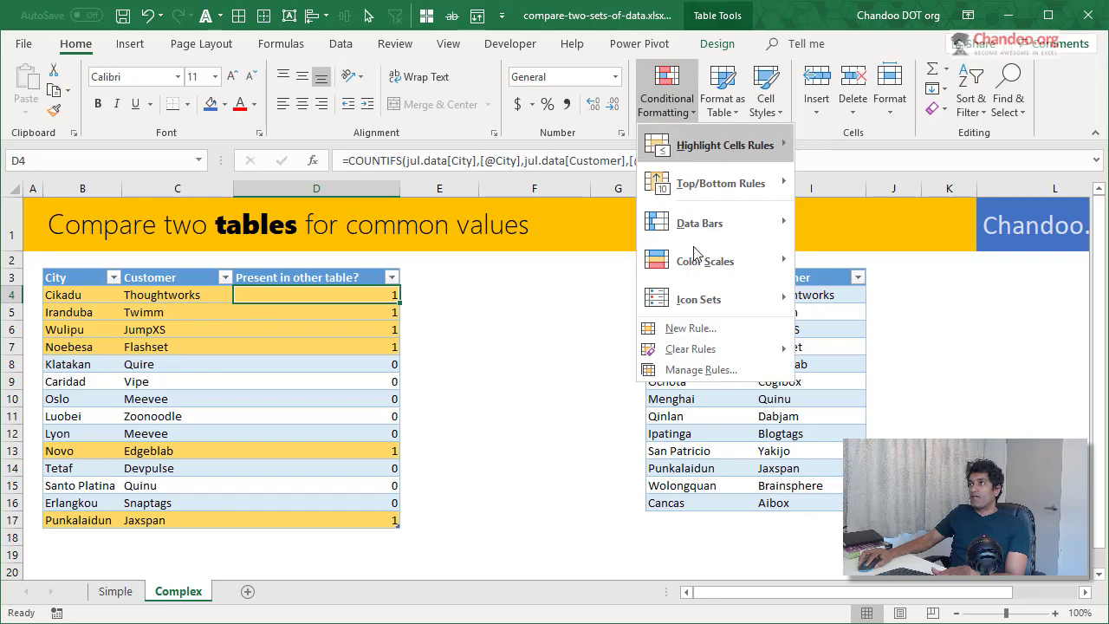
click(686, 370)
double_click(438, 264)
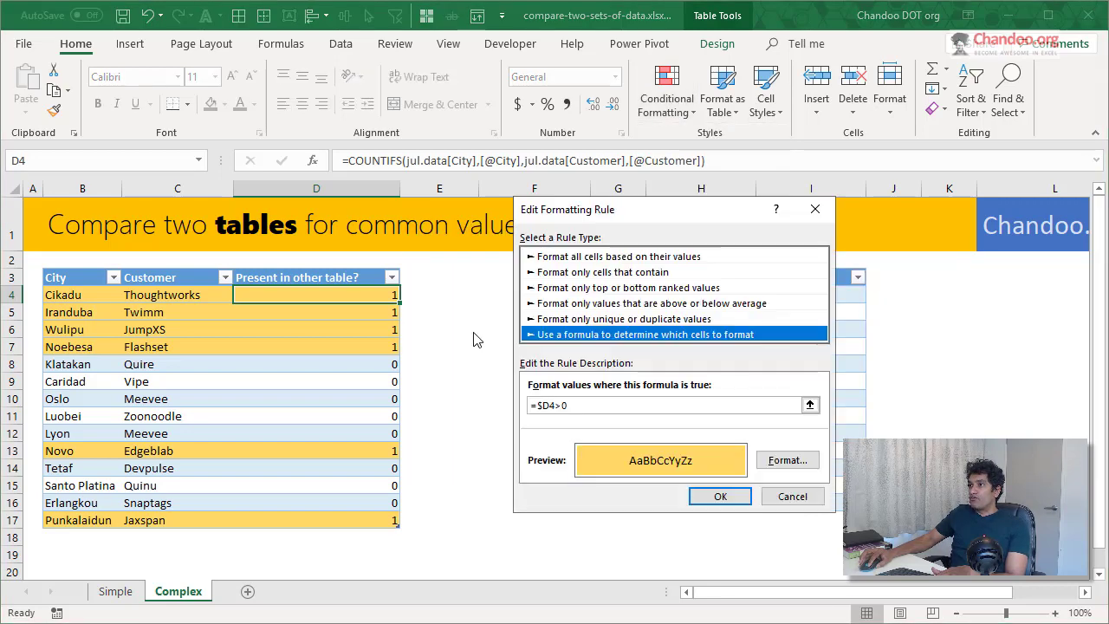
click(539, 405)
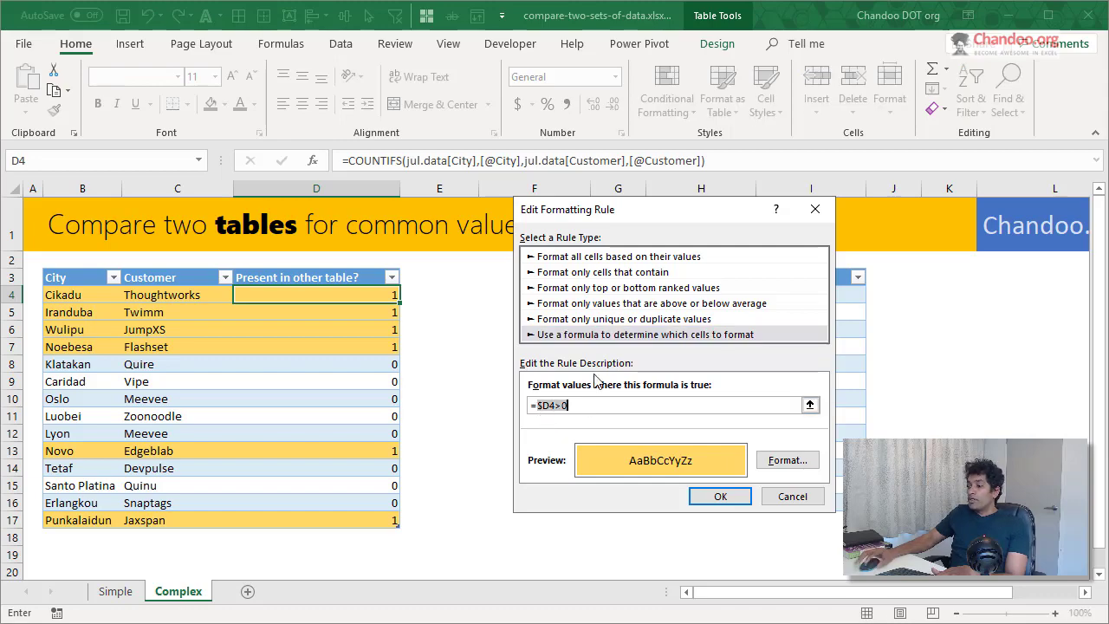
key(BackSpace)
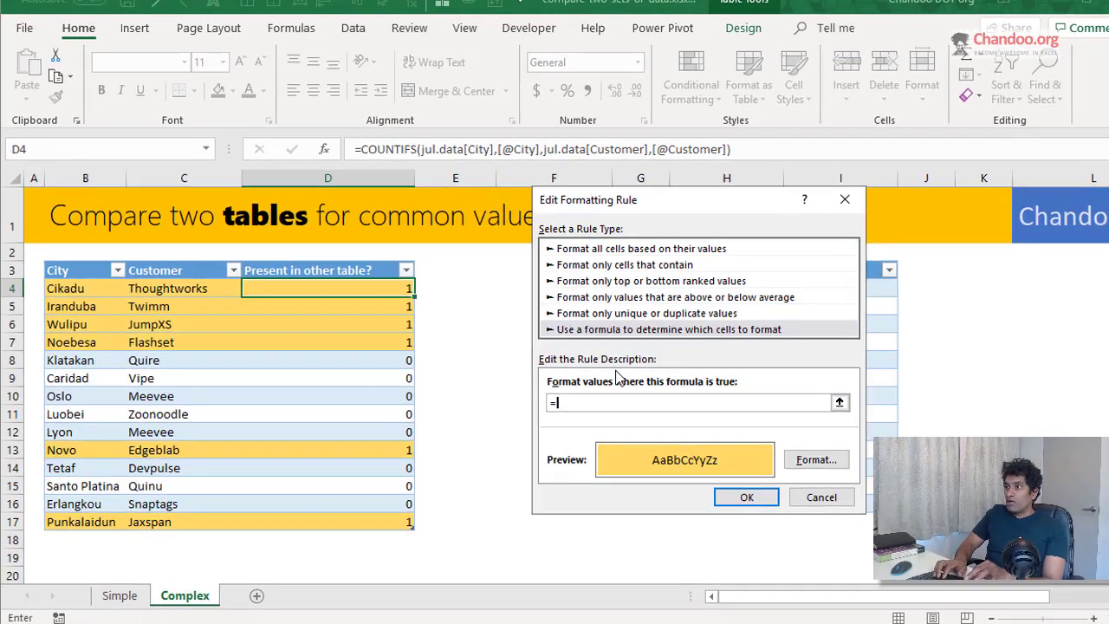
Step: Start a COUNTIFS rule formula that matches the second table's cities, $H$4:$H$16, against $B4
text(countifs()
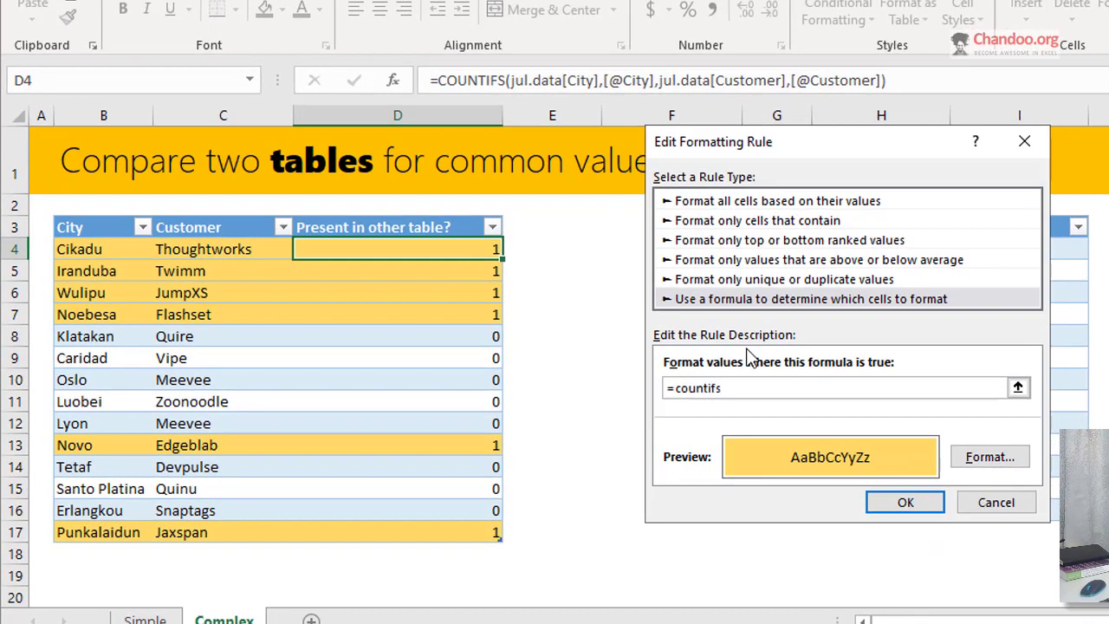
drag(847, 149, 513, 0)
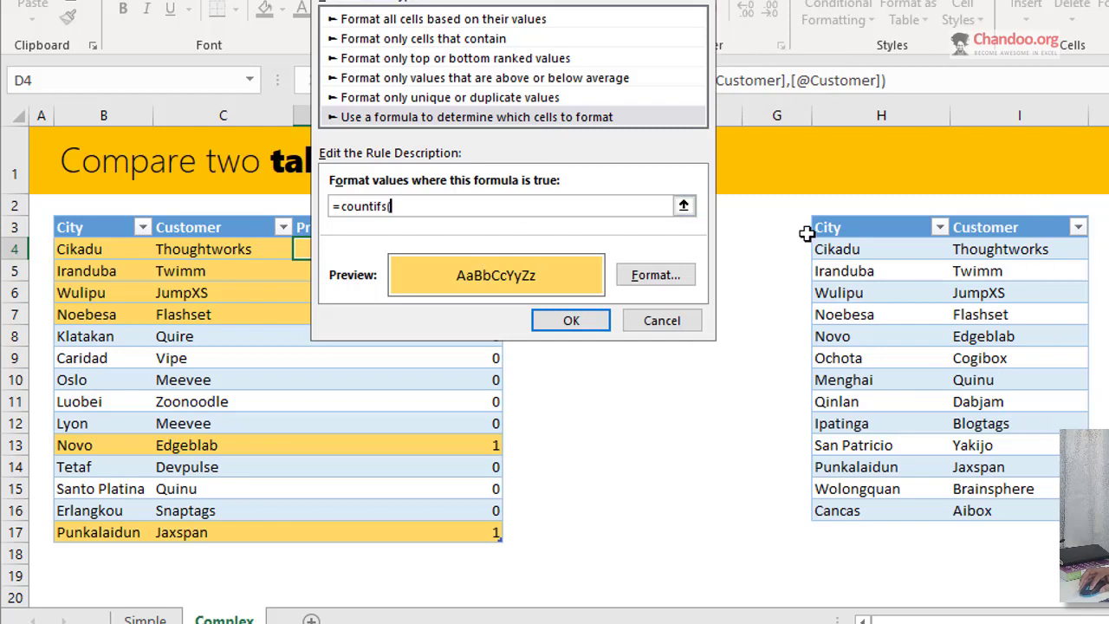
drag(856, 248, 865, 502)
text(,)
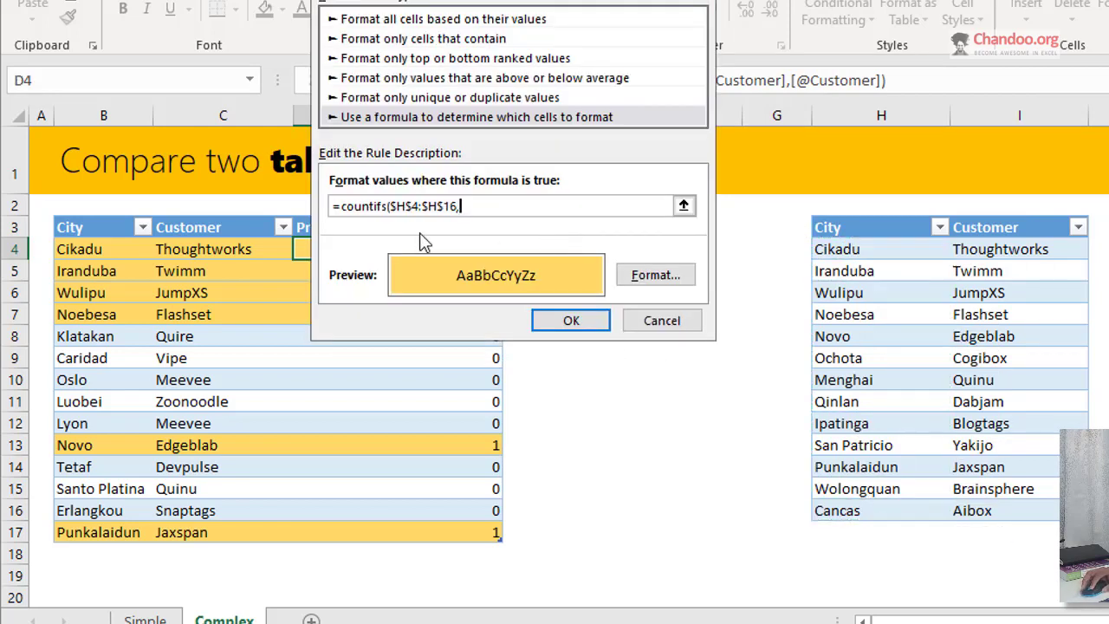
click(112, 251)
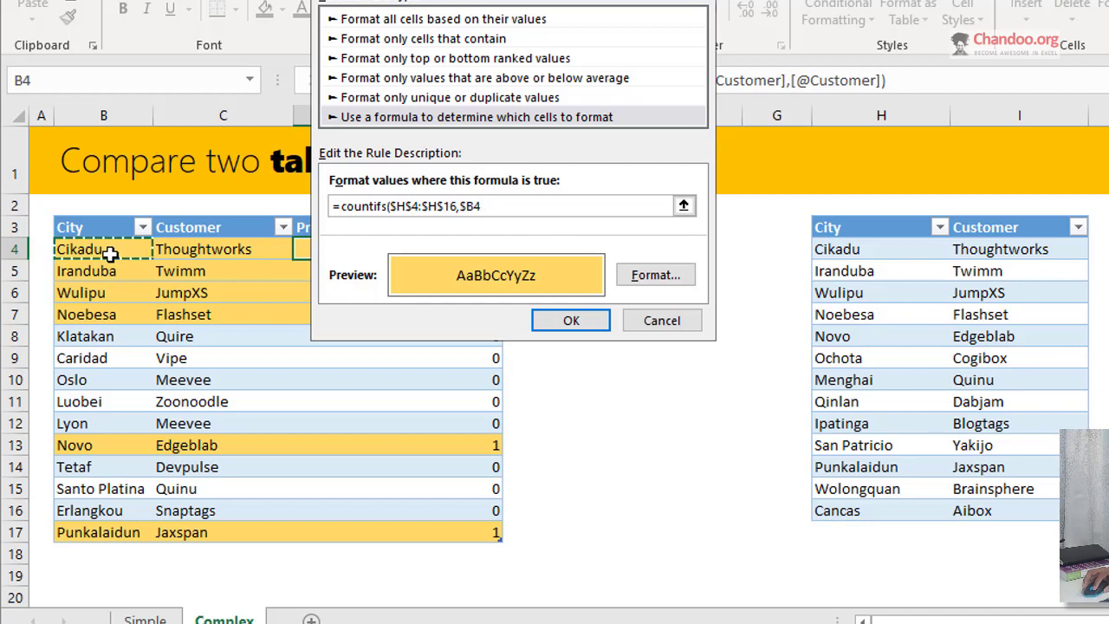
Step: Add $I$4:$I$16 with $C4 as the second criteria pair, finish the formula with >0 and apply the edited rule
text(,)
drag(1035, 250, 1010, 511)
text(,)
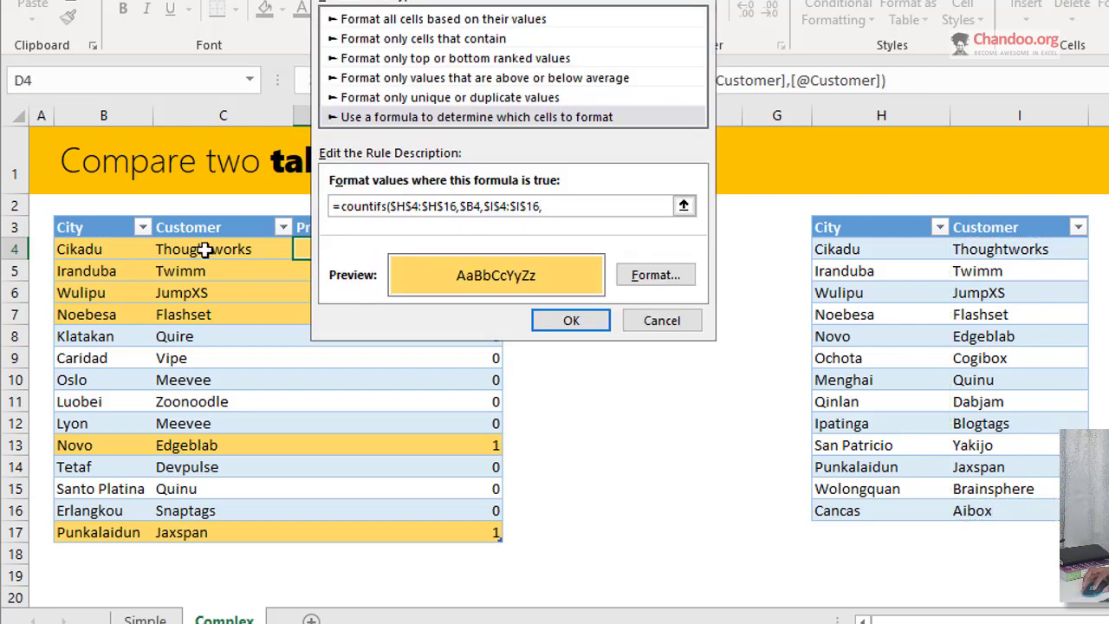
click(208, 251)
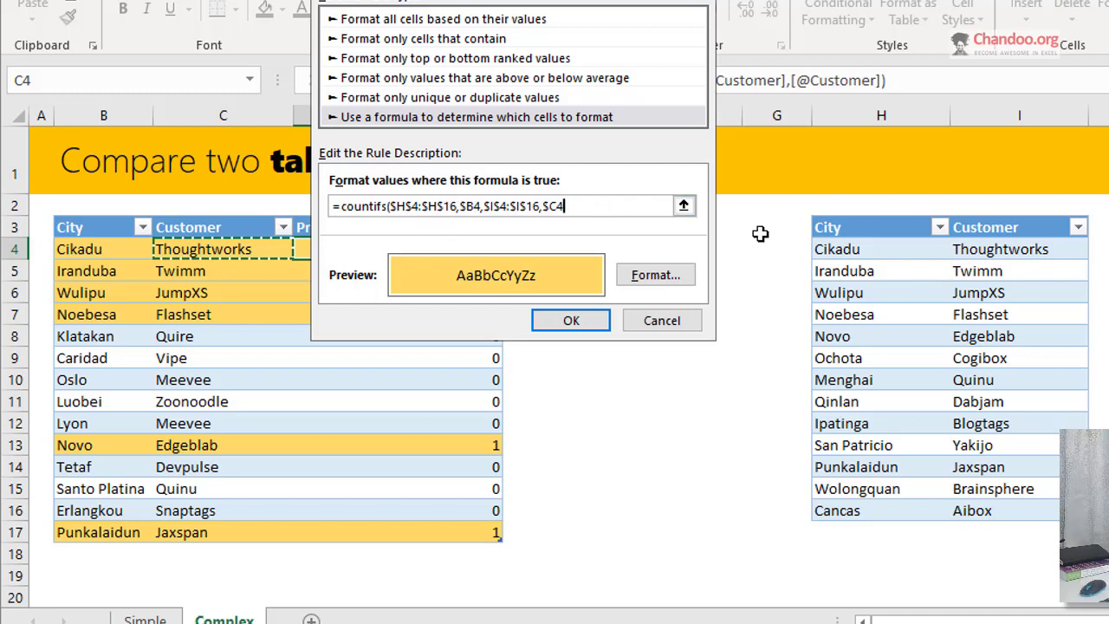
text()>0)
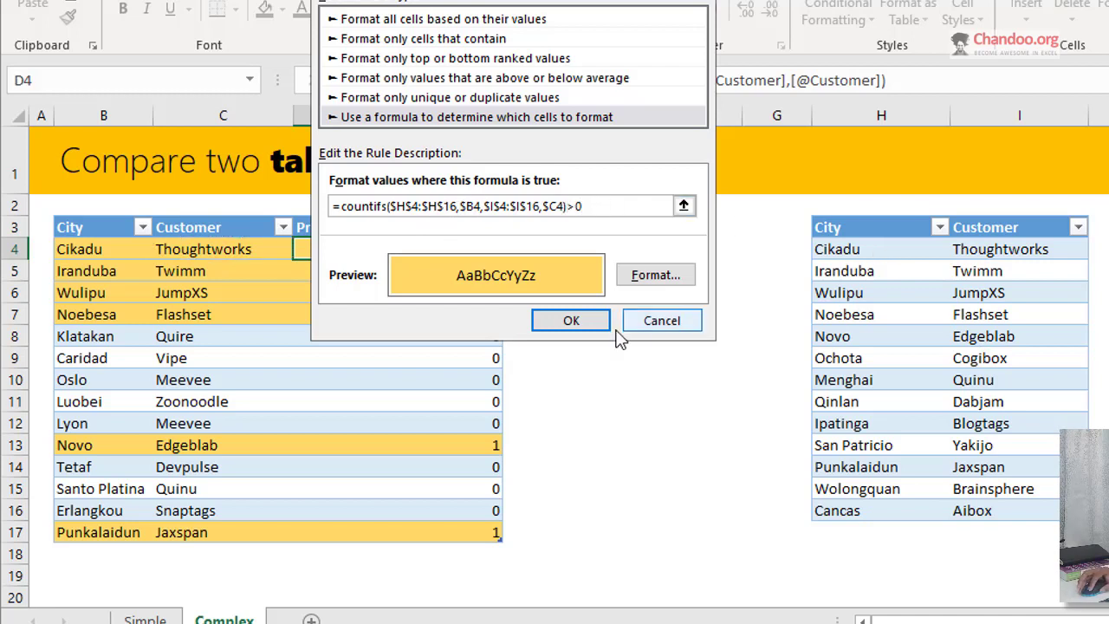
click(600, 322)
click(957, 466)
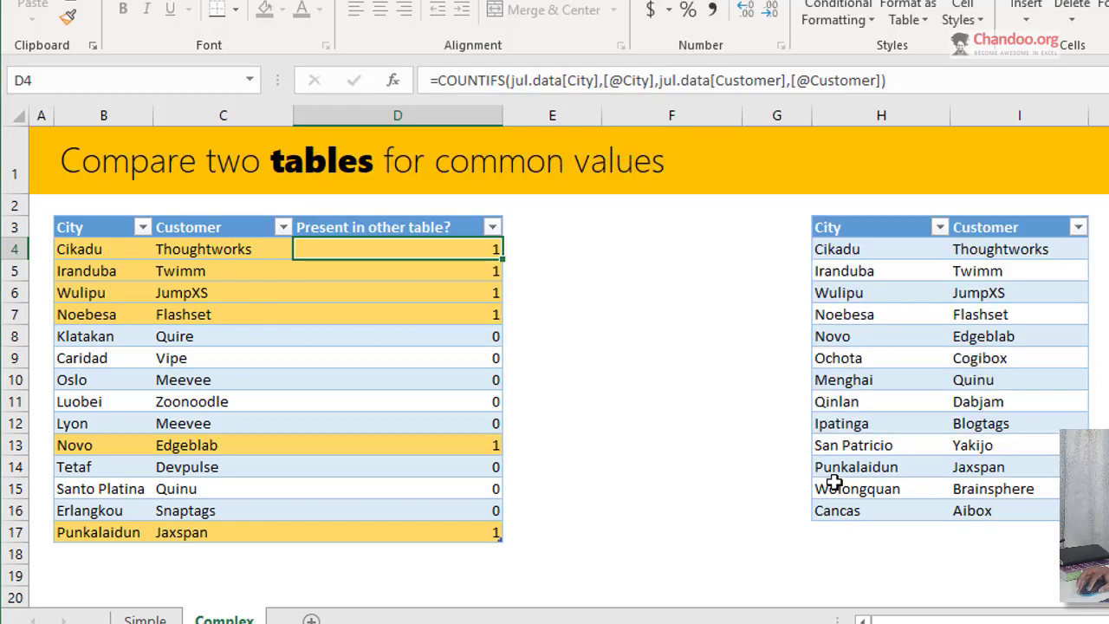
click(574, 296)
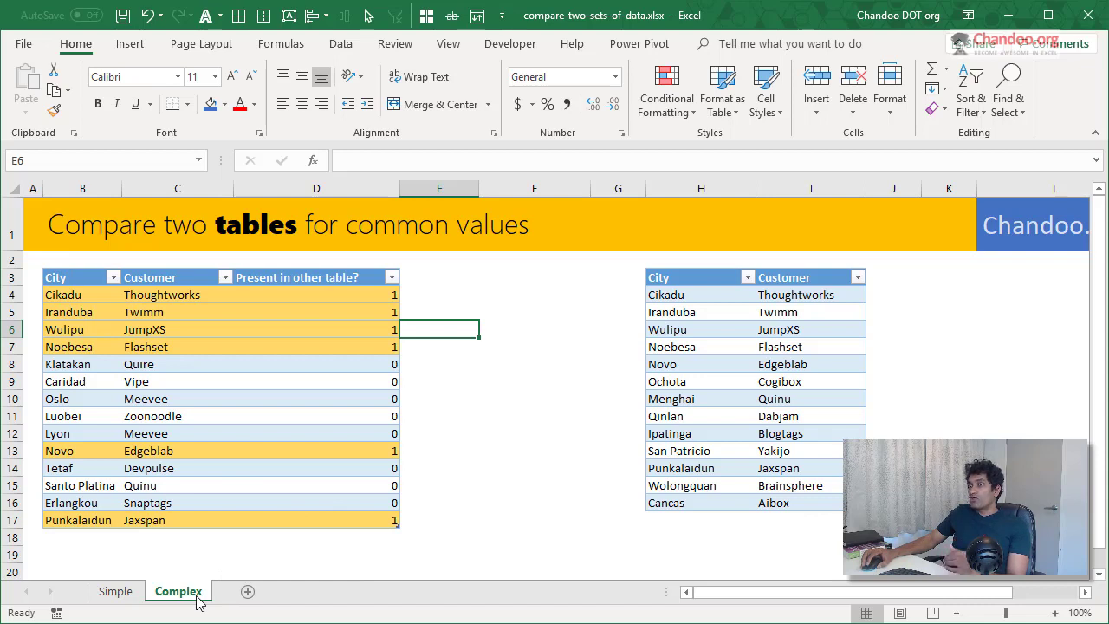
Step: Duplicate the Complex sheet and rename the copy as "Complex - PQ"
drag(267, 592, 260, 596)
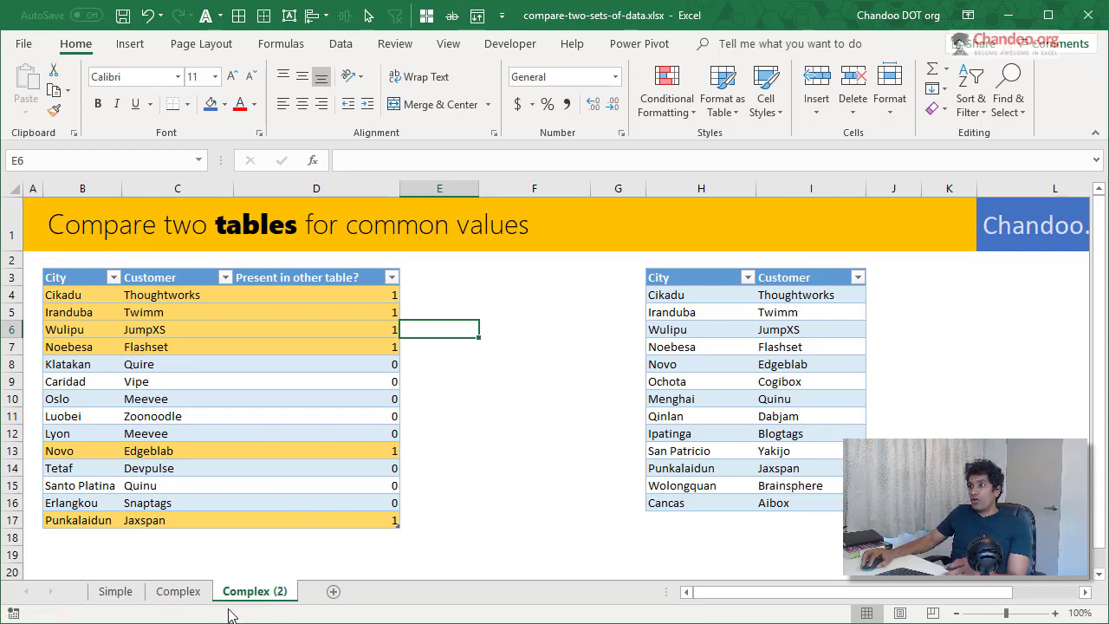
double_click(253, 596)
click(279, 591)
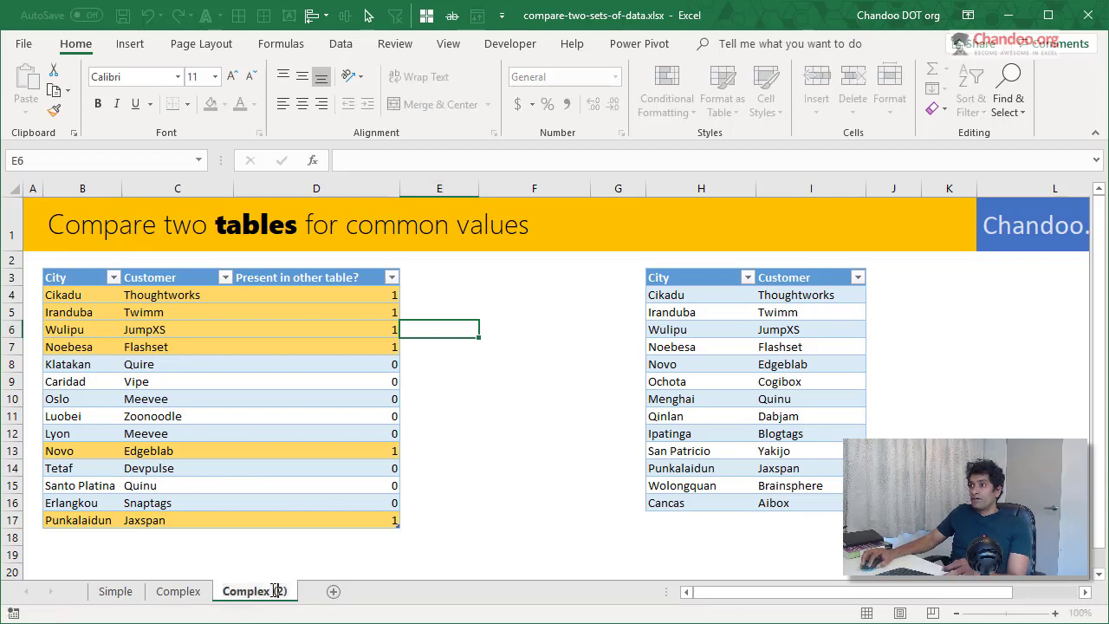
key(BackSpace)
key(BackSpace)
key(BackSpace)
text(- )
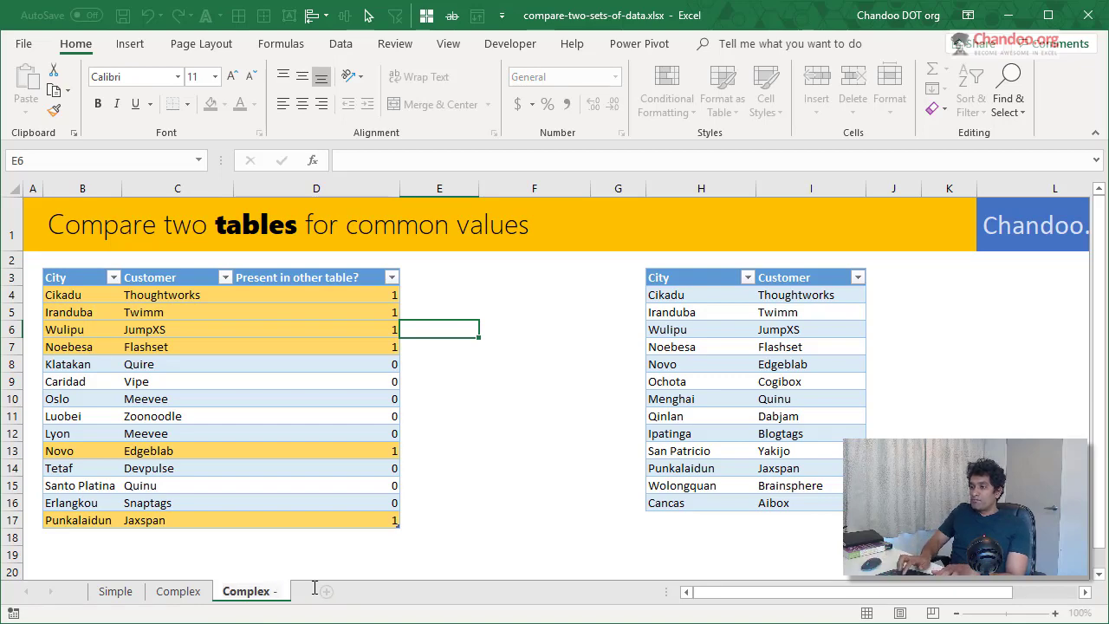
text(PQ)
key(Return)
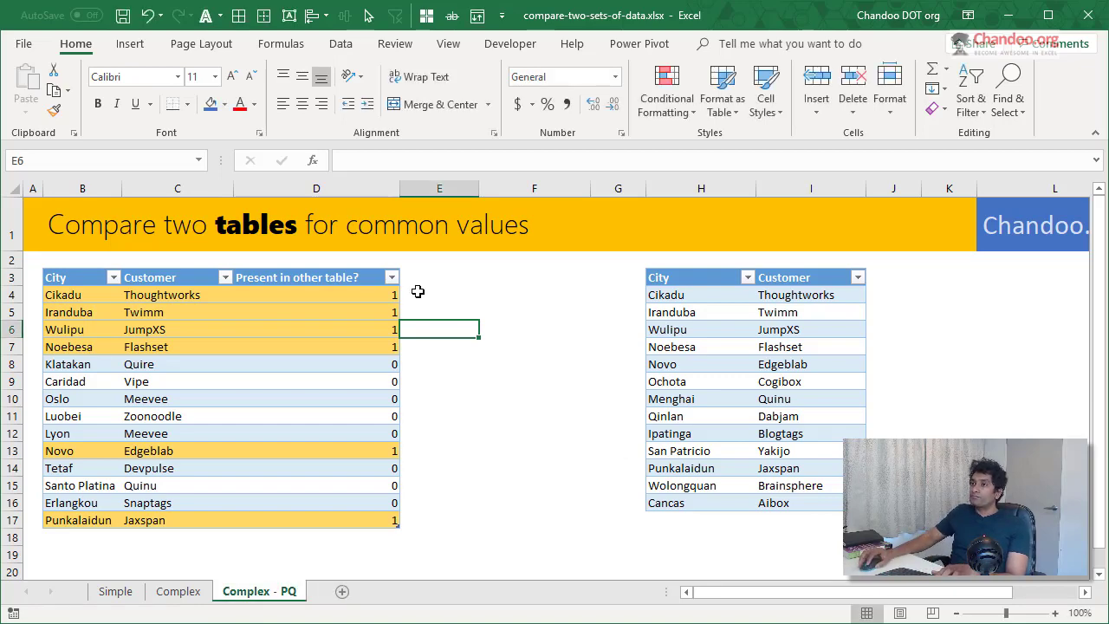
Step: Delete the "Present in other table?" column D from the Complex - PQ sheet
click(317, 189)
right_click(321, 192)
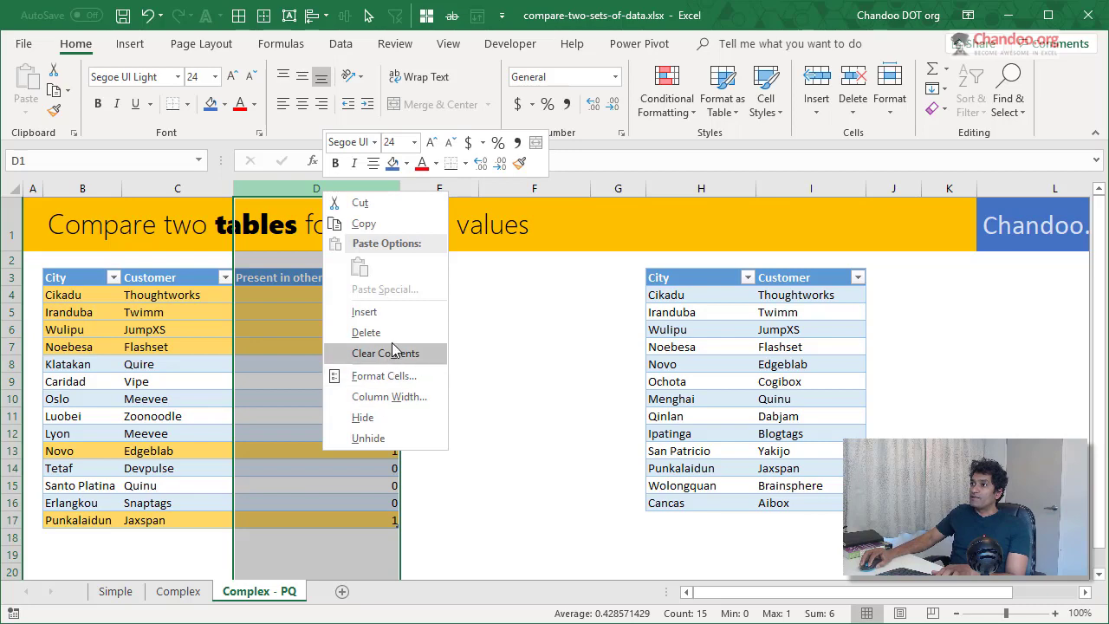
click(368, 327)
Step: Clear all conditional formatting rules from the entire Complex - PQ sheet
click(208, 314)
click(667, 98)
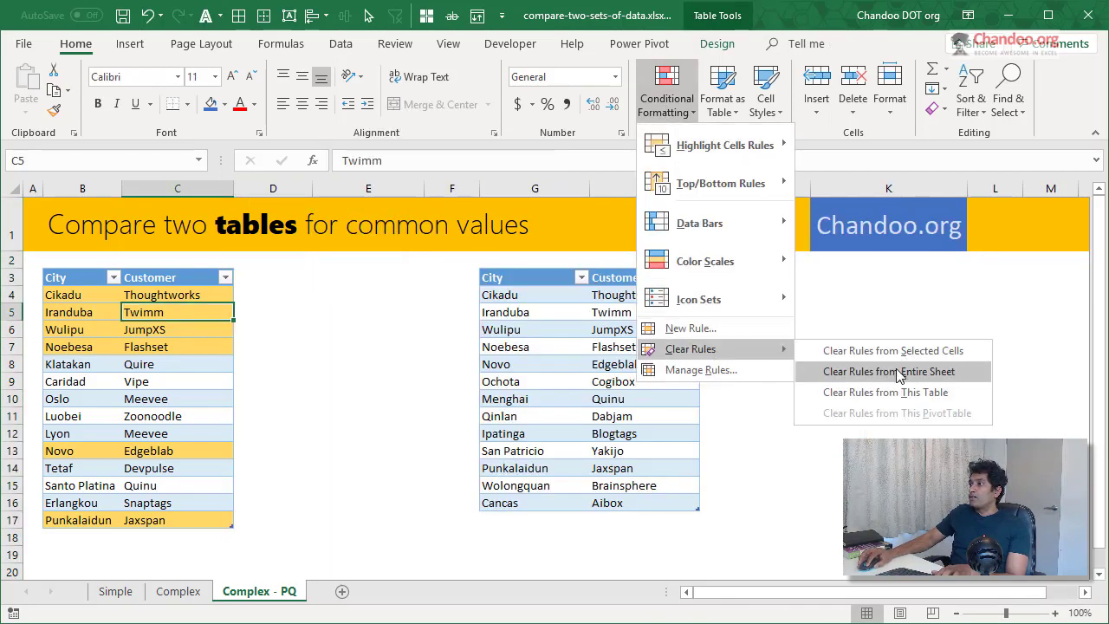
click(788, 371)
click(828, 331)
Step: Rename the first City/Customer table, starting in column B, as jun.data.1
click(102, 299)
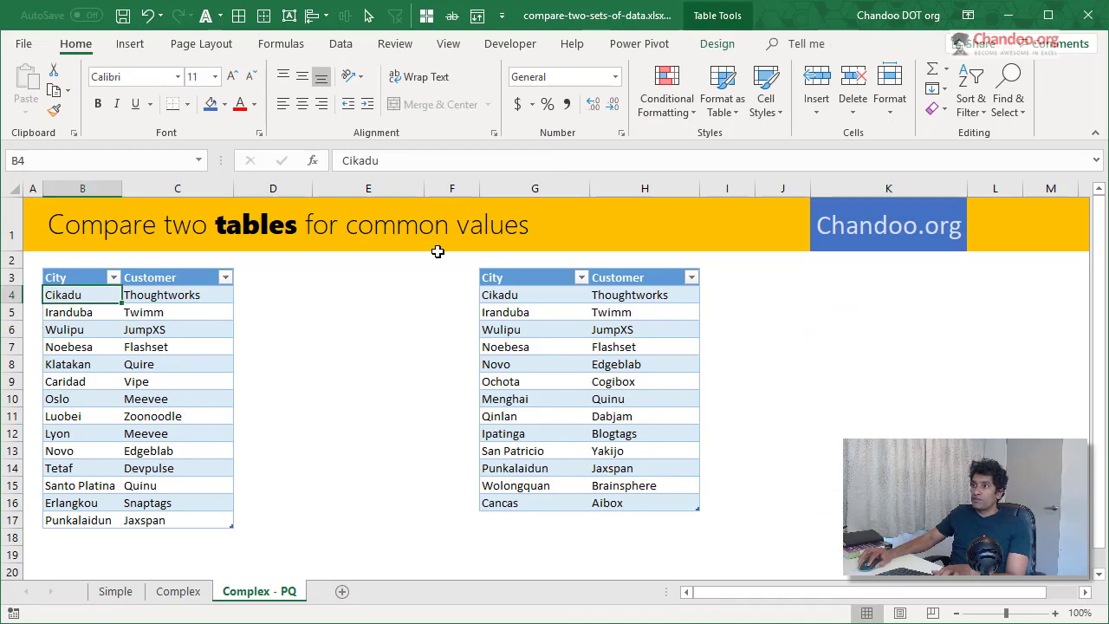
click(716, 43)
click(44, 90)
text(jun)
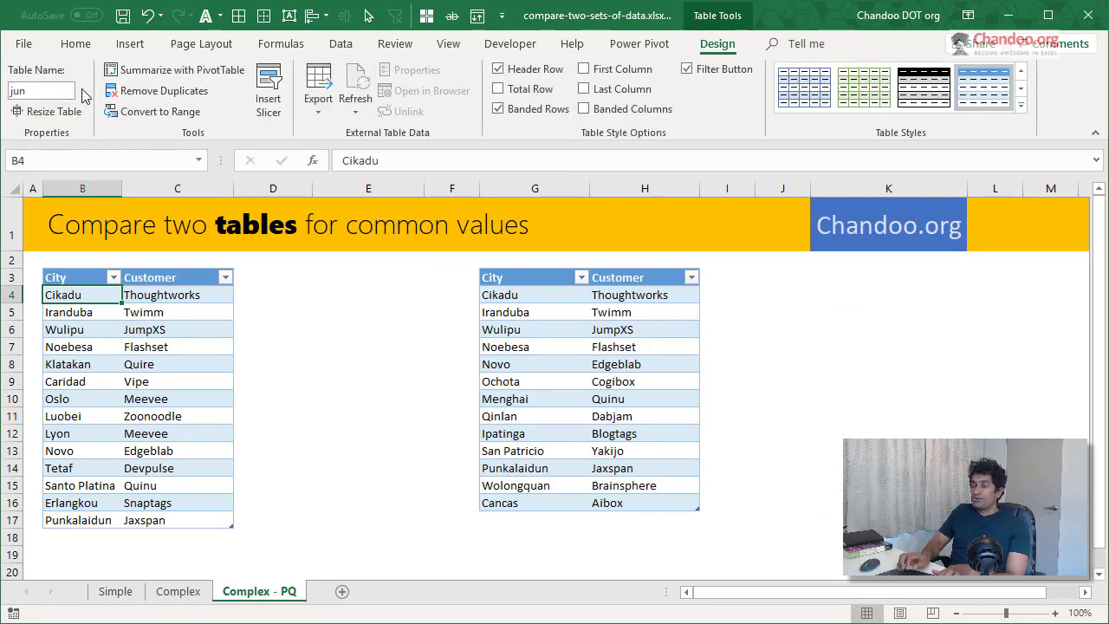
text(.data-)
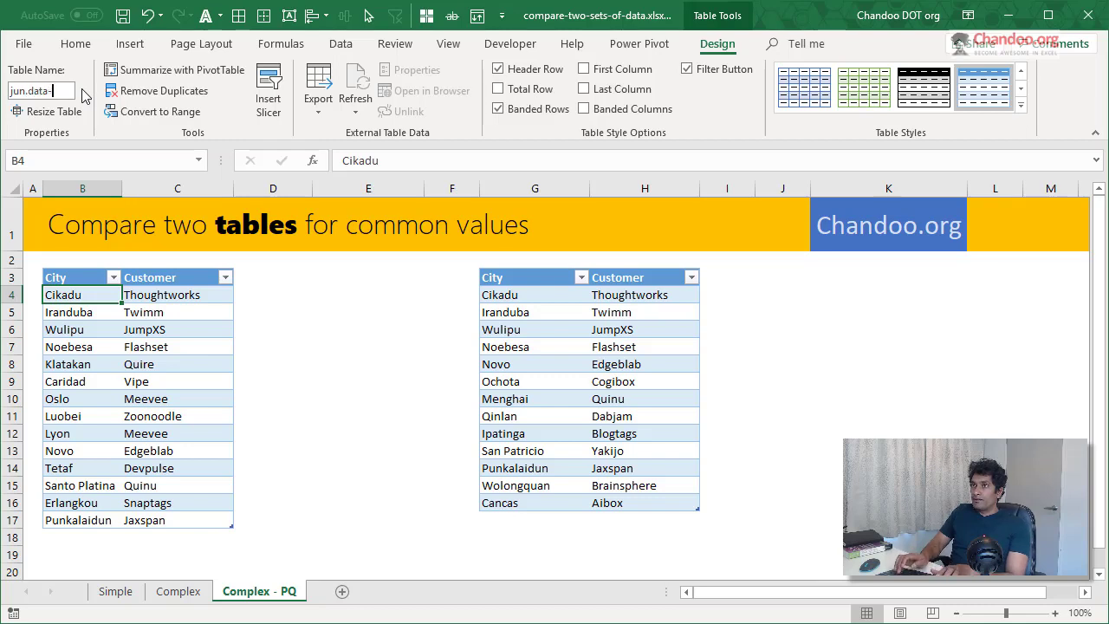
key(BackSpace)
text(.1)
key(Return)
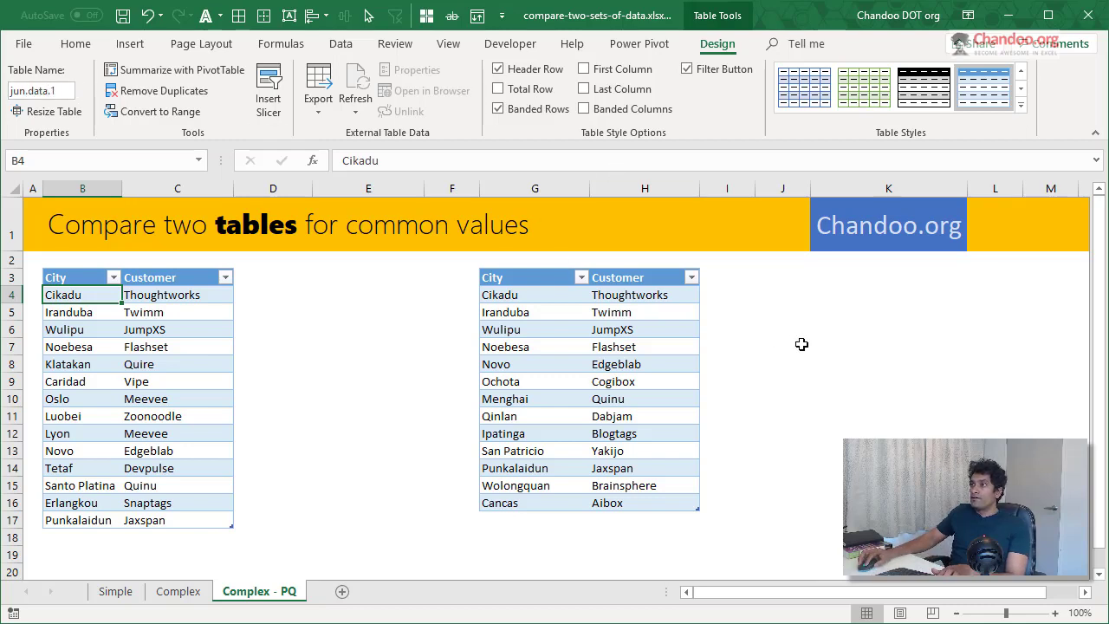
Step: Rename the second City/Customer table, in columns G and H, as jul.data.1
click(600, 314)
click(39, 90)
click(54, 92)
key(BackSpace)
text(.1)
key(Return)
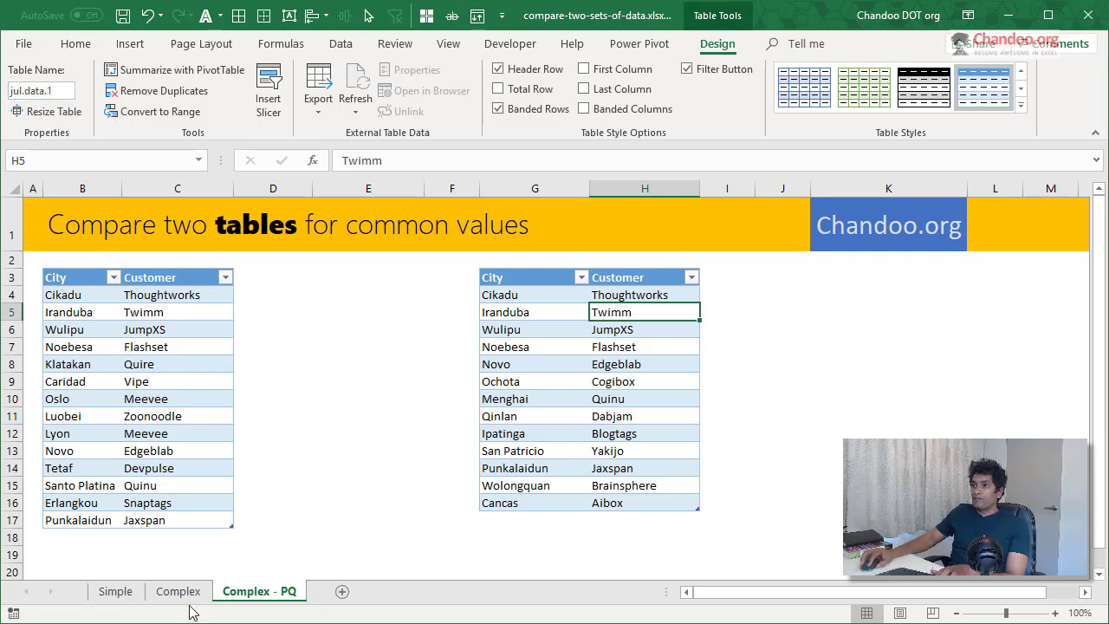
Step: Load the jun.data.1 table from the Complex - PQ sheet into the Power Query Editor
click(178, 591)
click(259, 591)
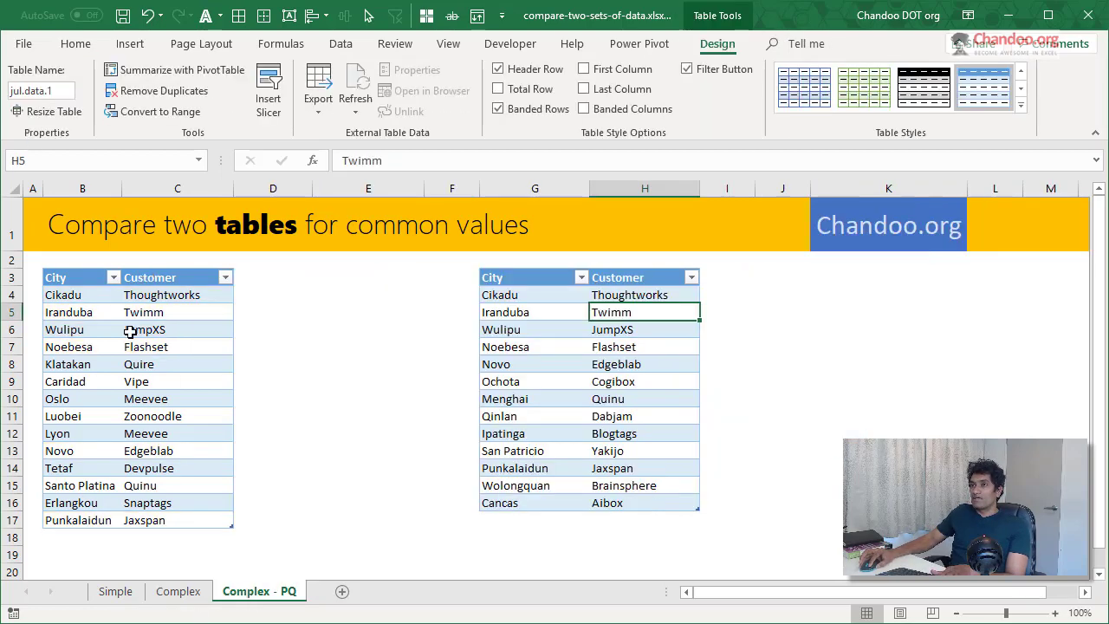
click(173, 329)
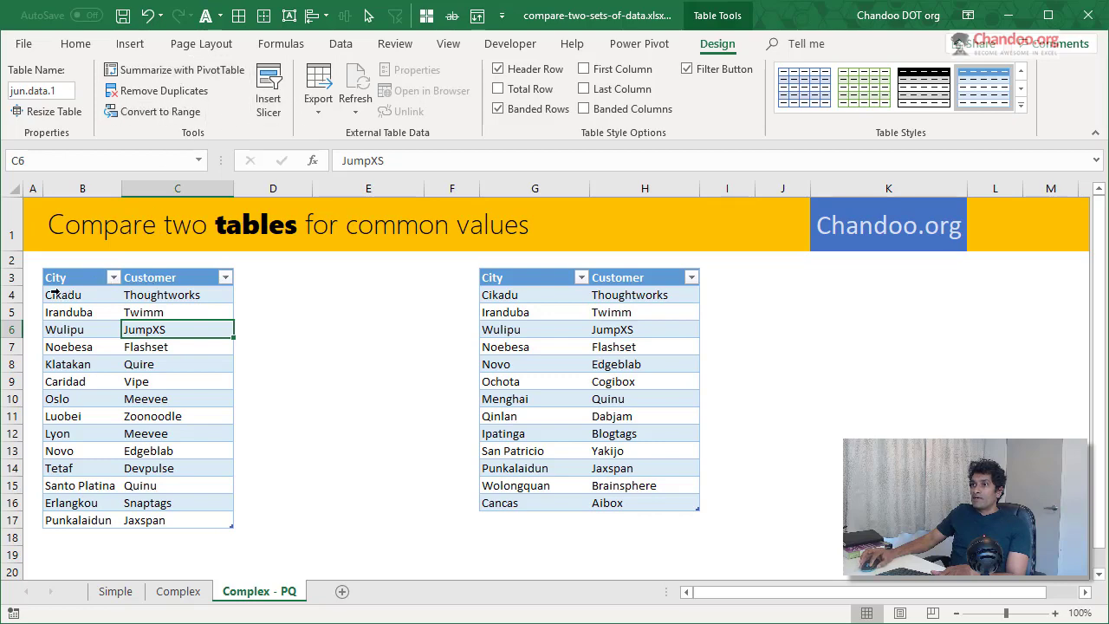
click(341, 44)
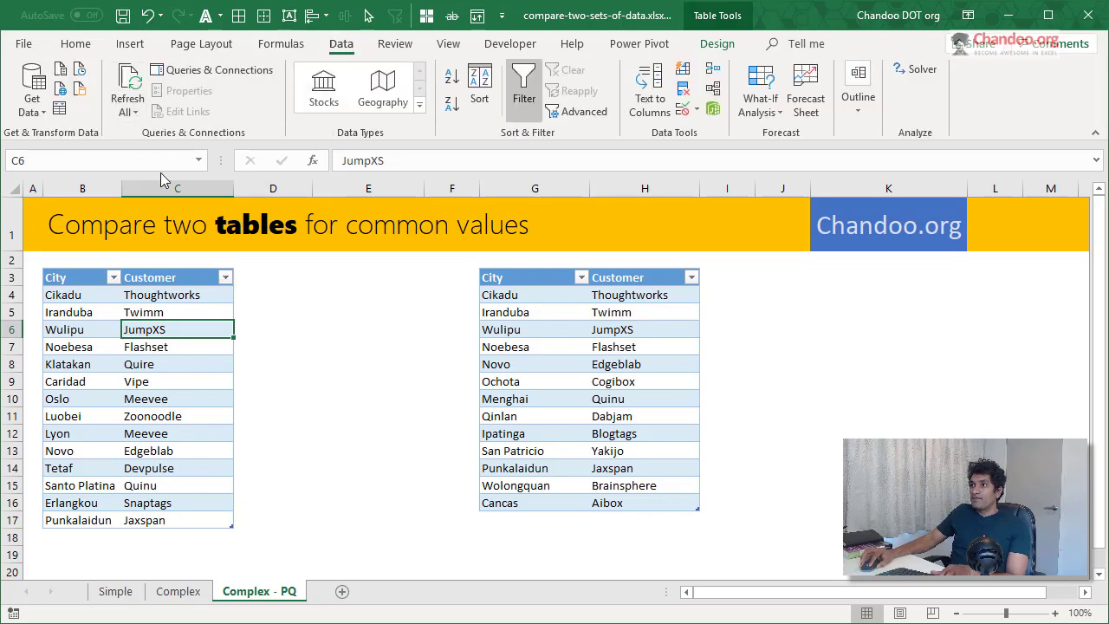
click(41, 116)
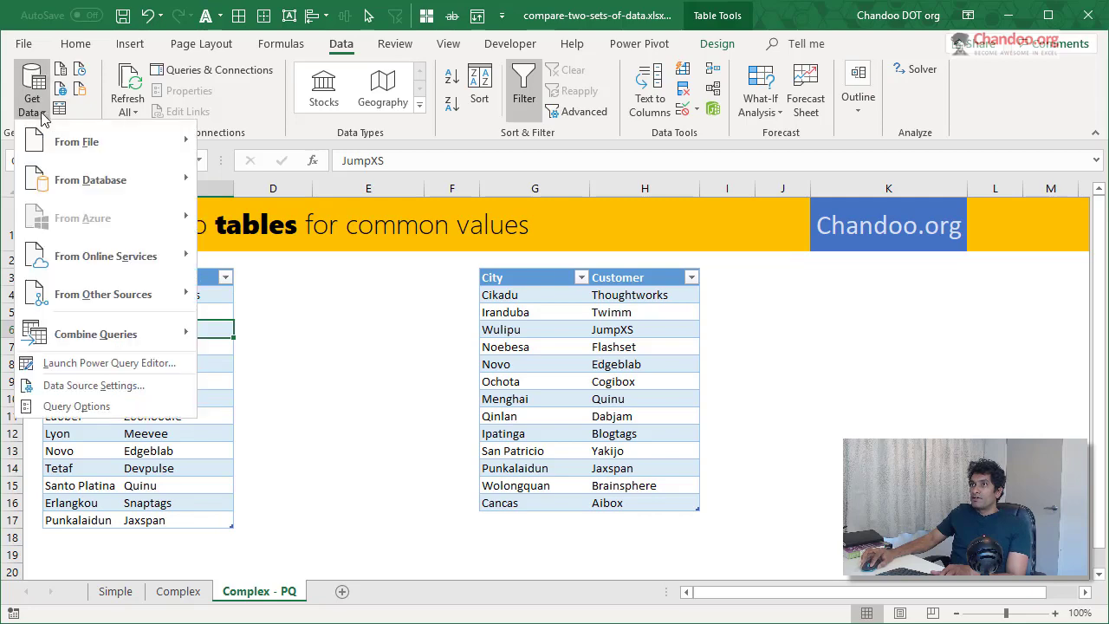
click(87, 117)
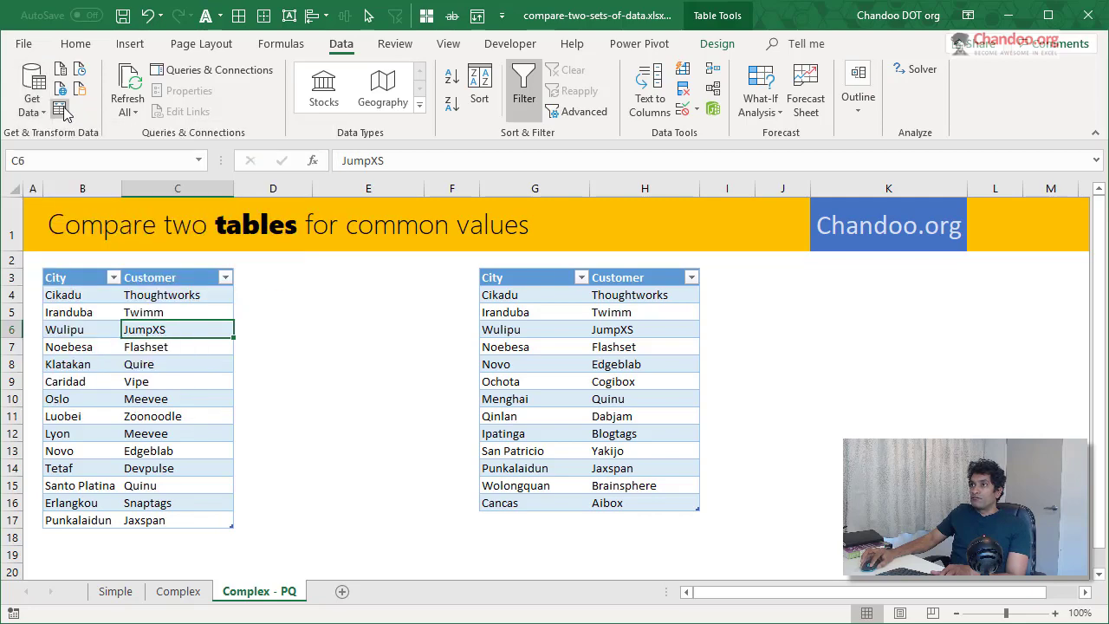
click(60, 109)
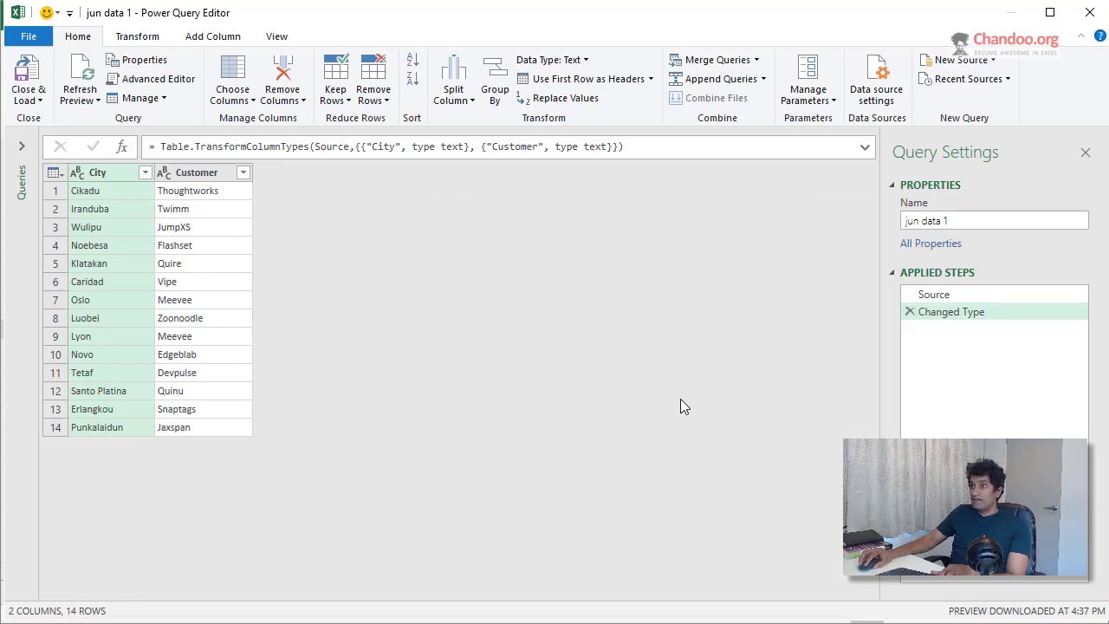
Step: Duplicate the jun data 1 query and rename the copy as "jul data 1"
click(21, 151)
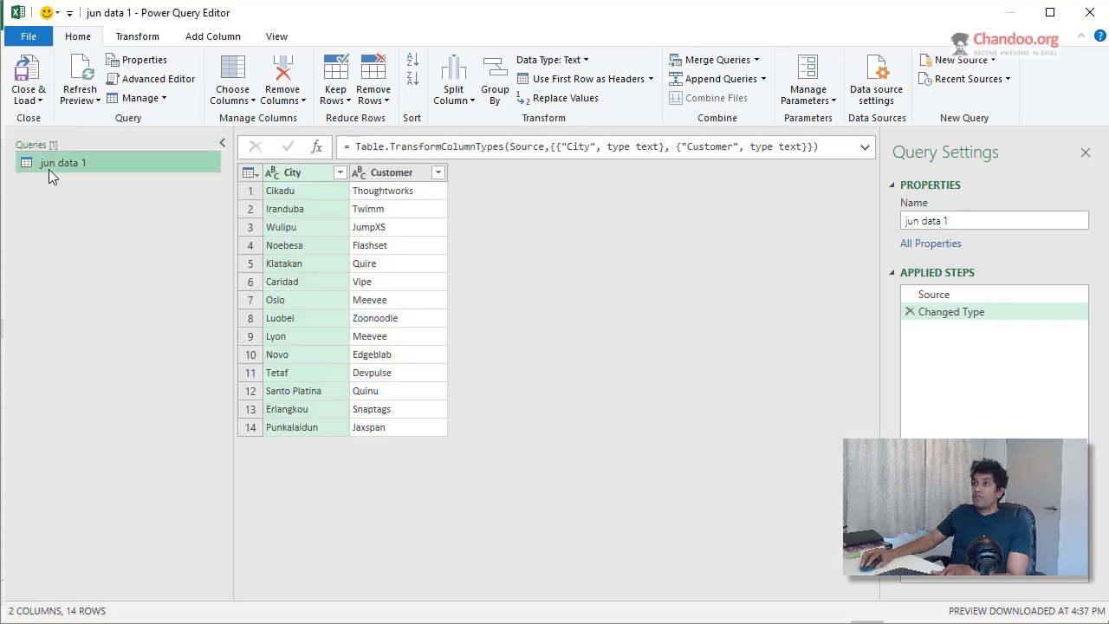
right_click(49, 166)
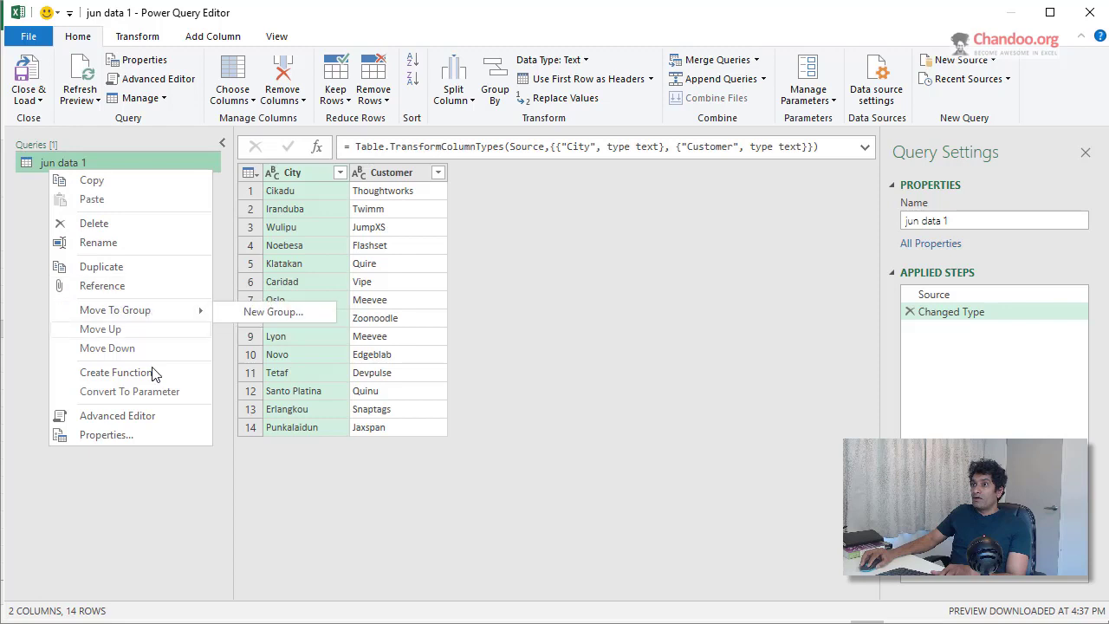
click(143, 266)
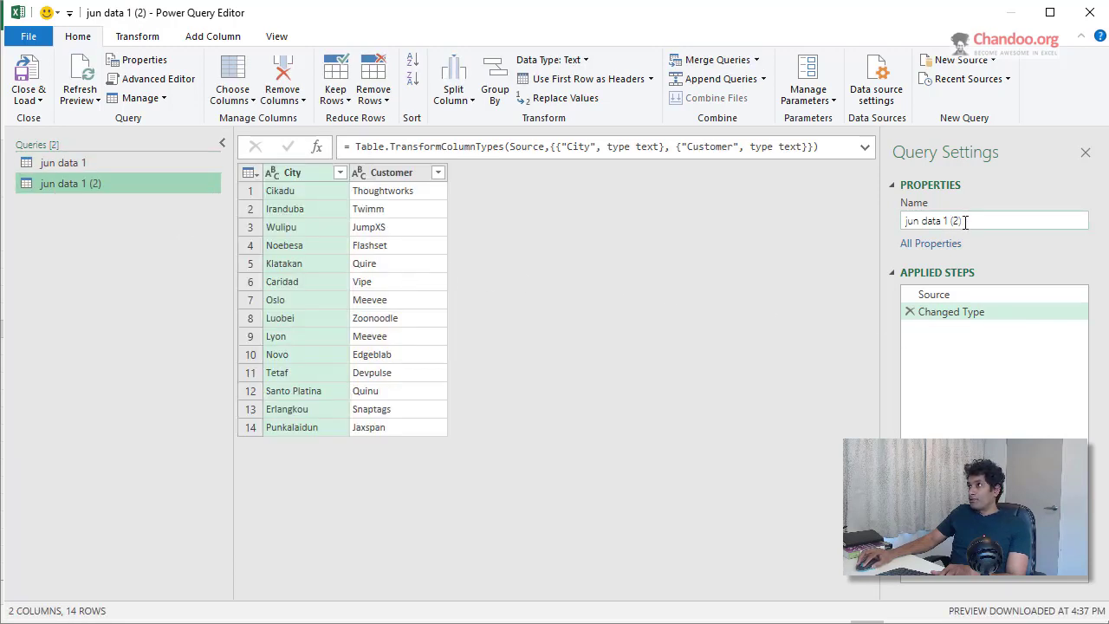
click(917, 220)
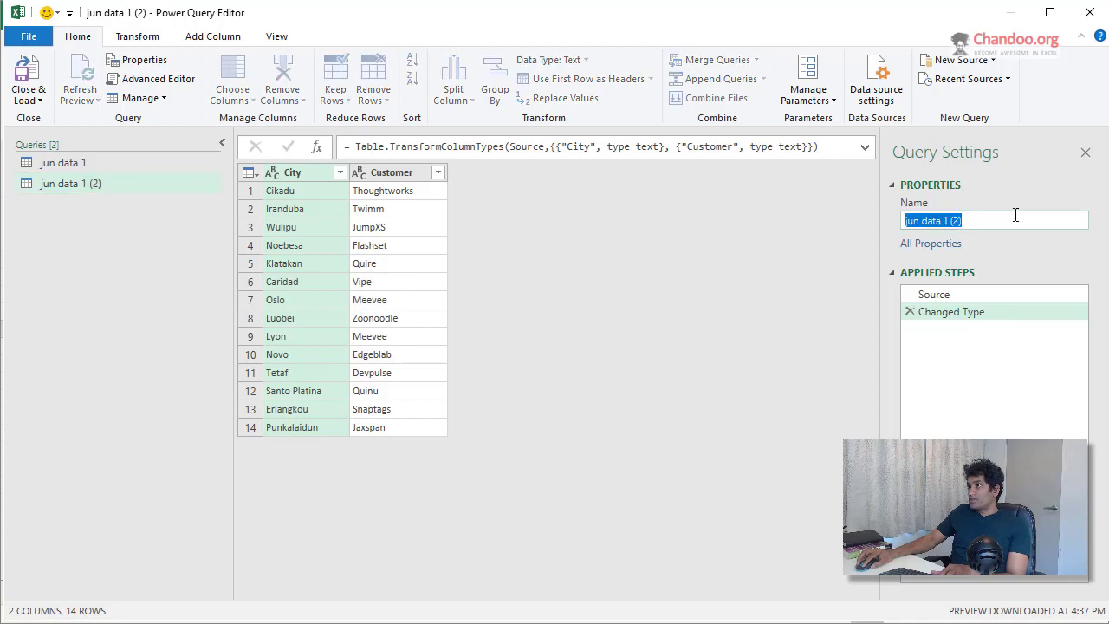
text(jul data 1)
key(Return)
Step: Change the Source step of the jul data 1 query to read the jul.data.1 table, and check both queries
click(953, 295)
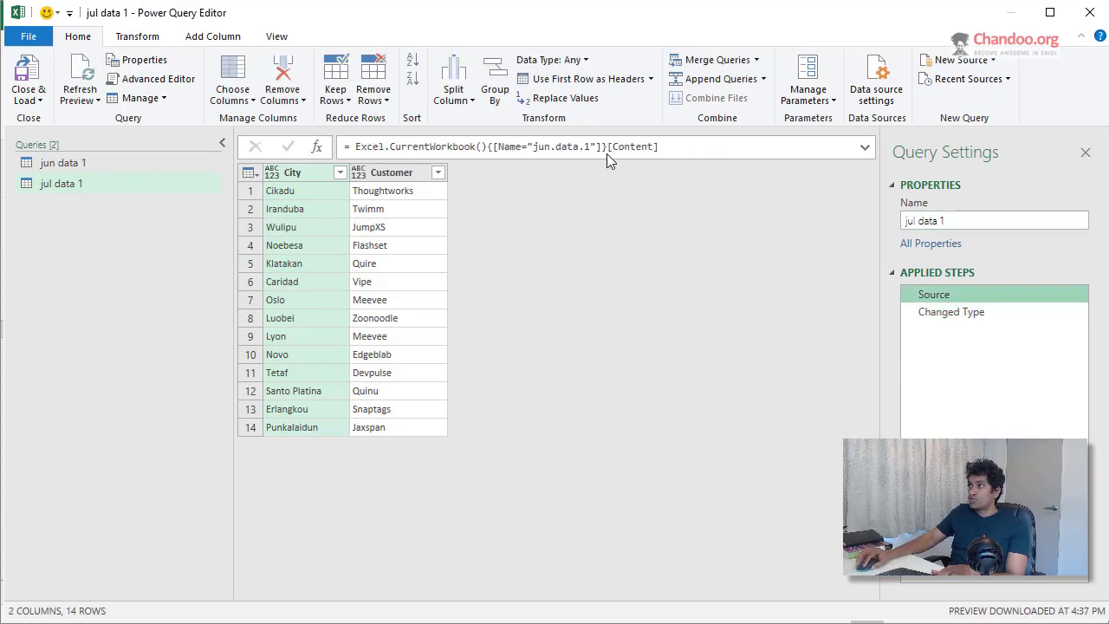
click(548, 145)
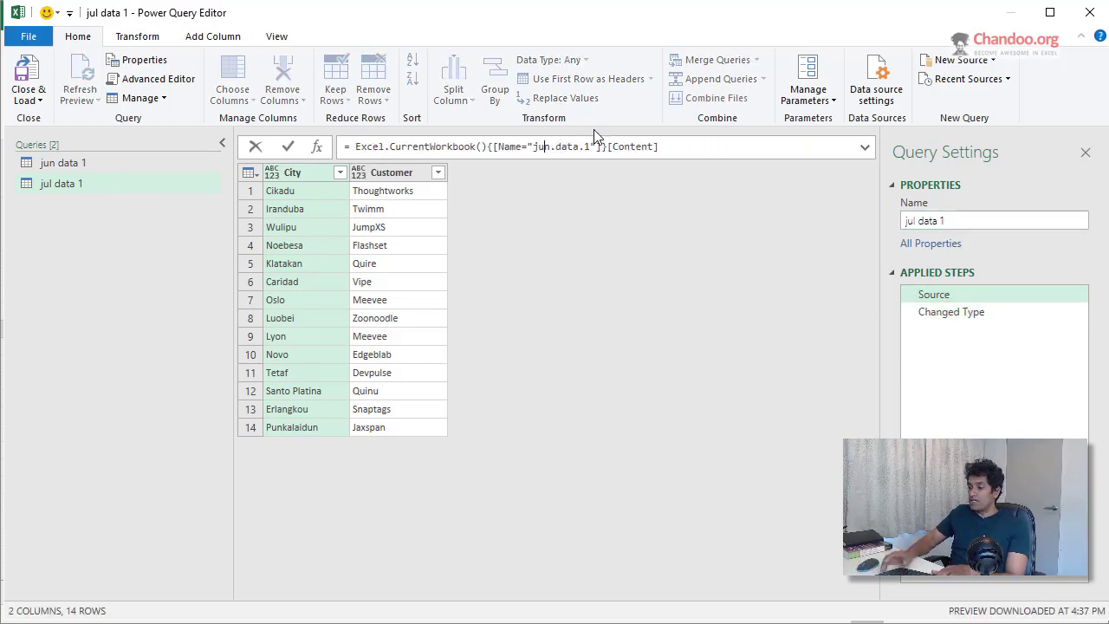
key(BackSpace)
text(l)
key(Return)
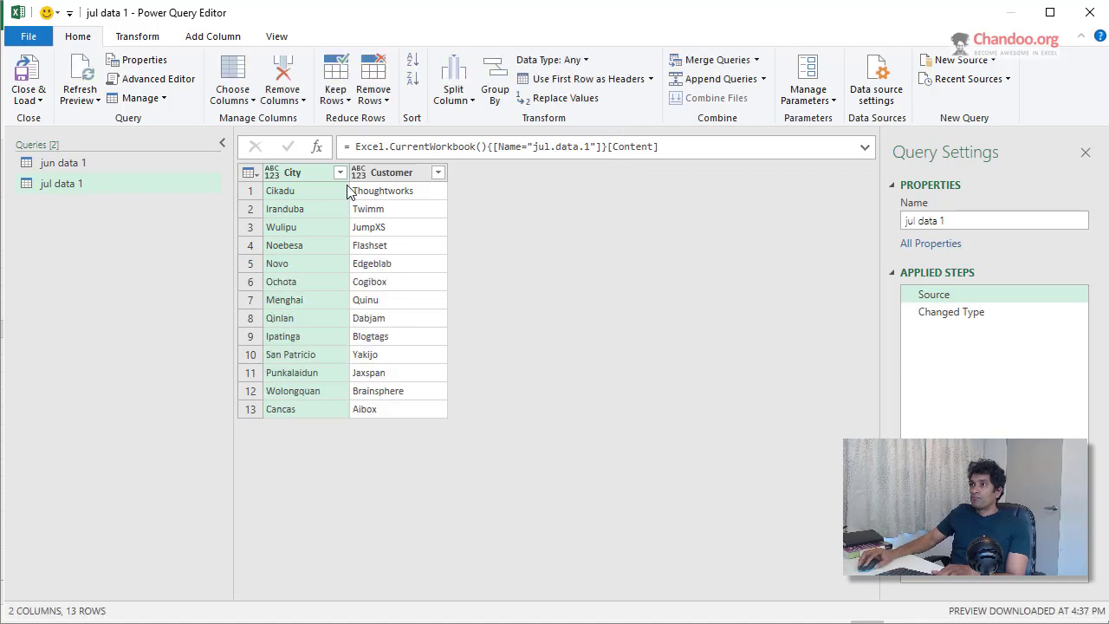
click(88, 170)
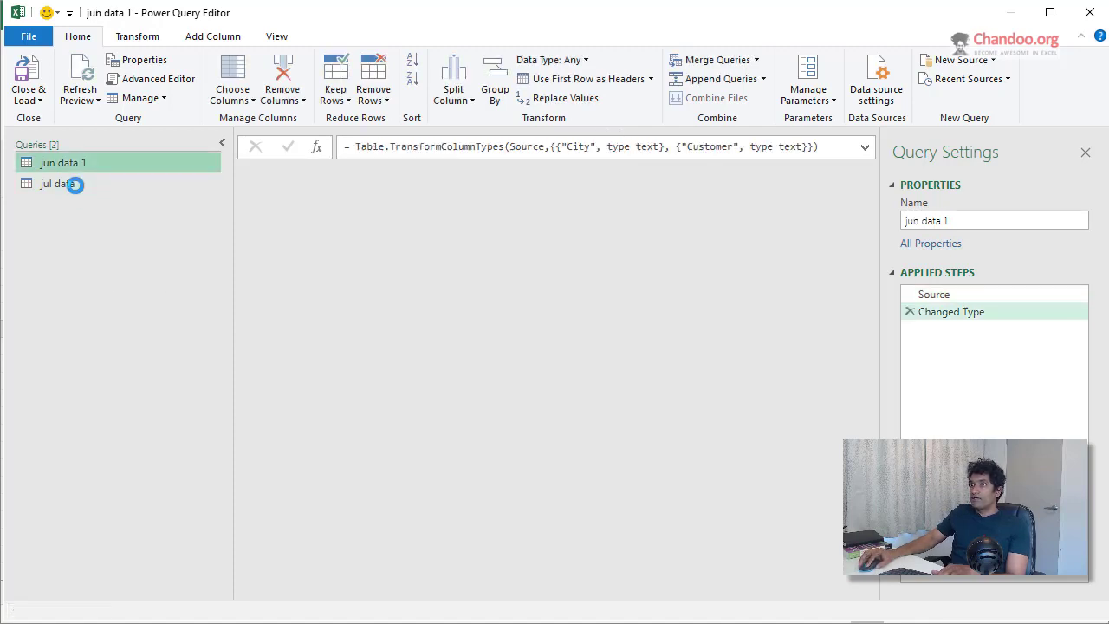
click(76, 184)
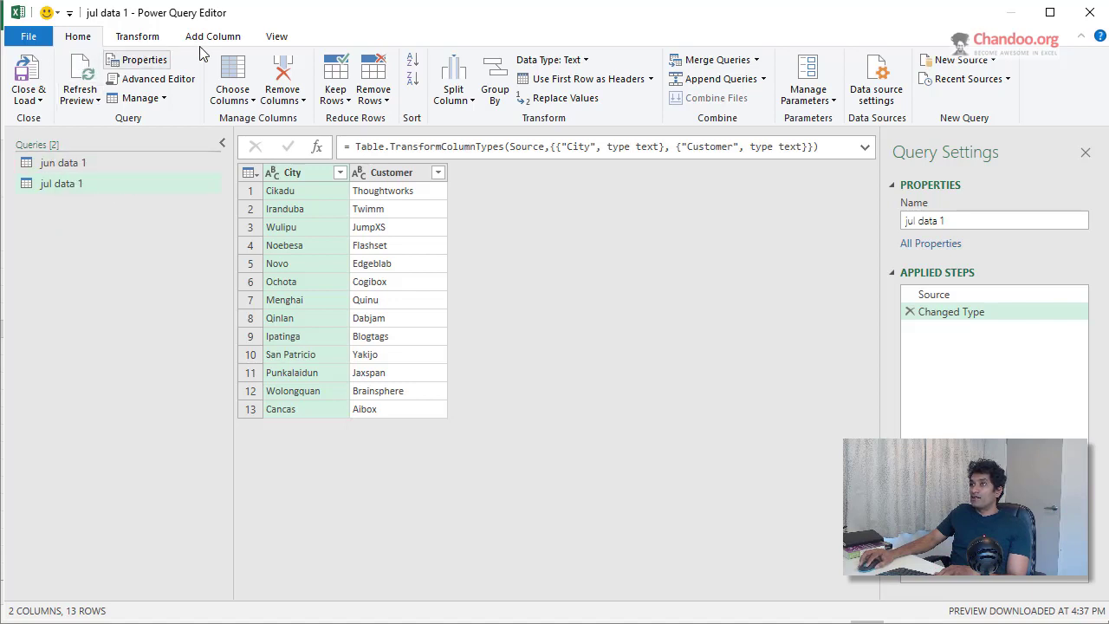
Step: Start a merge as a new query with jun data 1 as the first table and jul data 1 as the second
click(756, 60)
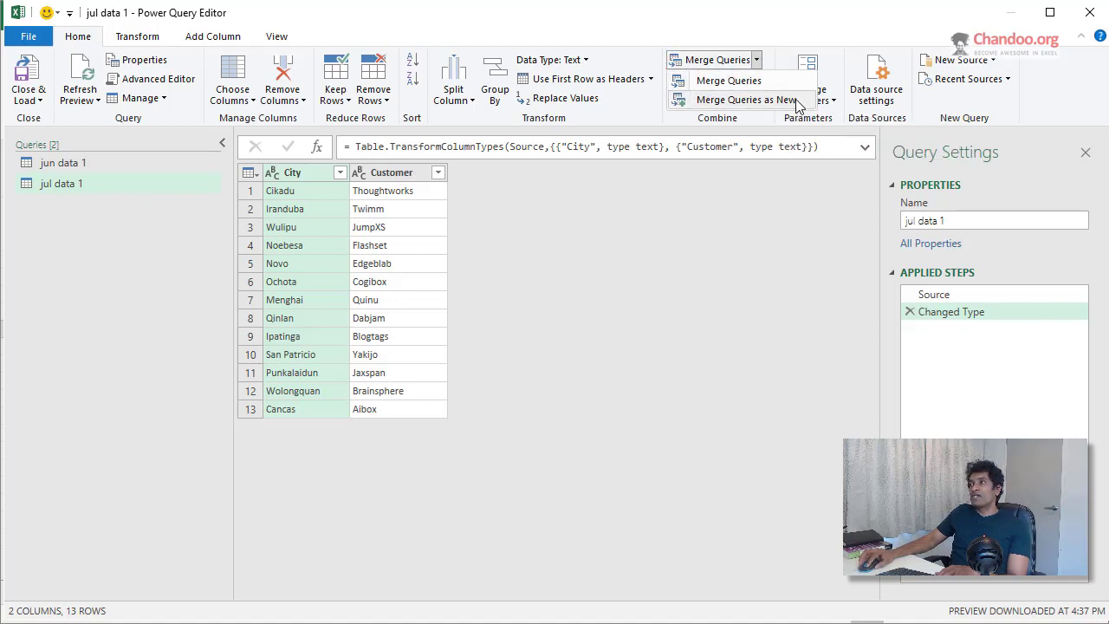
click(790, 101)
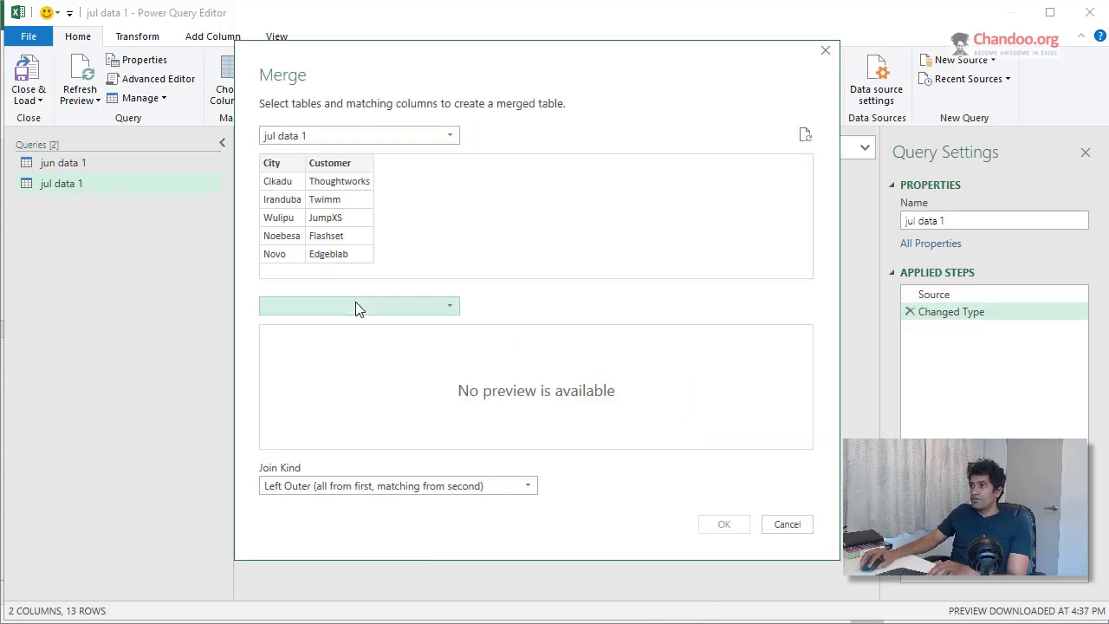
click(357, 305)
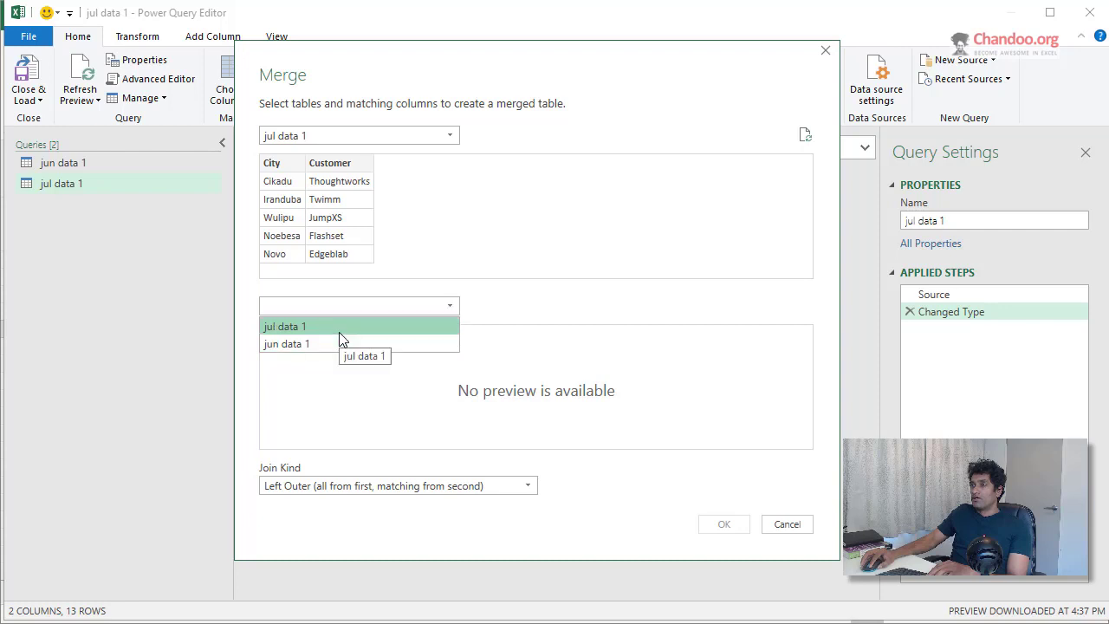
click(339, 327)
click(342, 139)
click(322, 171)
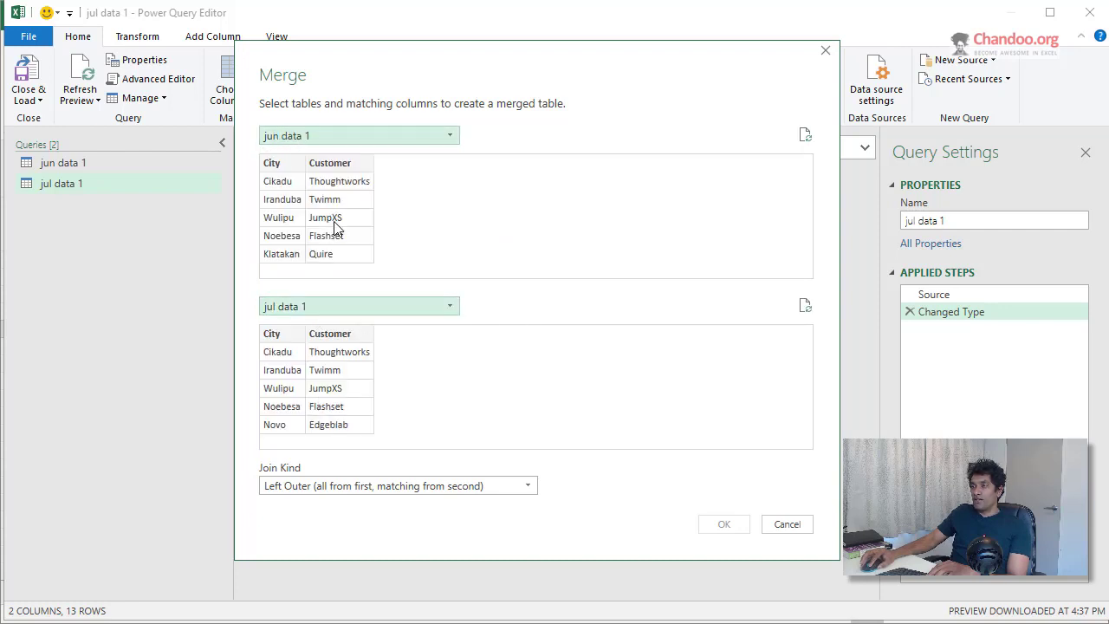
Step: Select City and Customer, in that order, as the matching columns in both tables of the merge
click(289, 169)
click(288, 345)
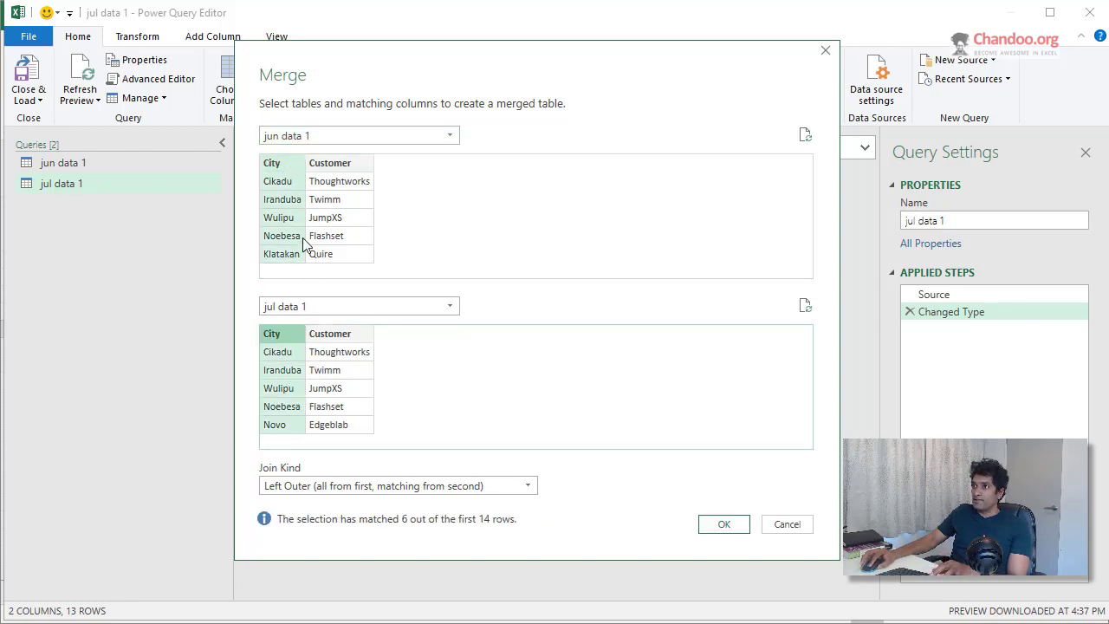
click(346, 169)
click(291, 168)
ctrl+click(362, 171)
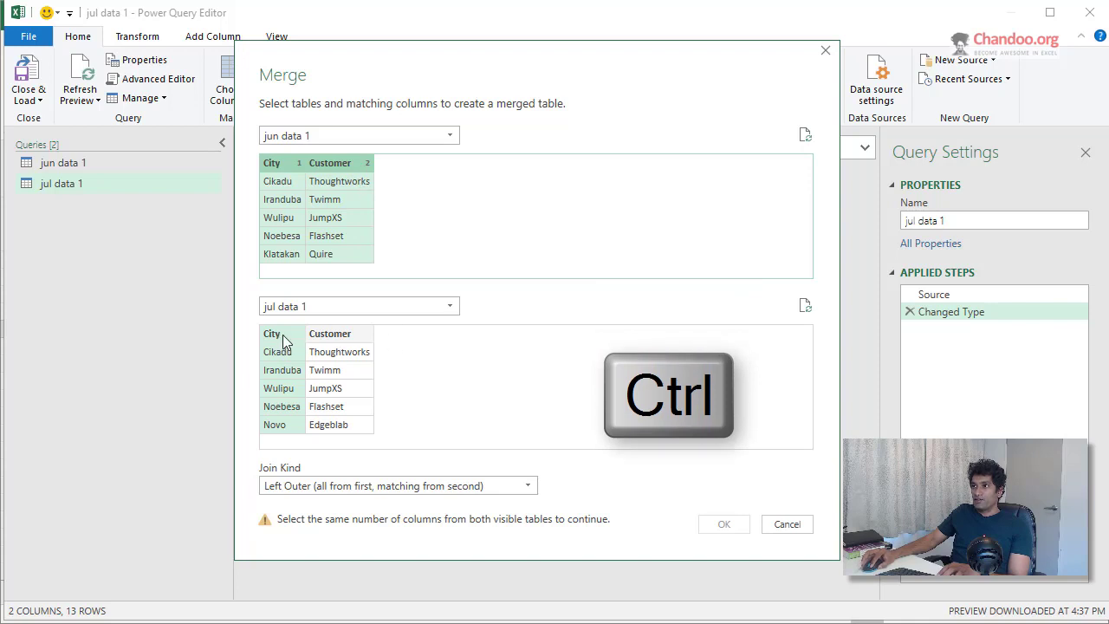
ctrl+click(342, 339)
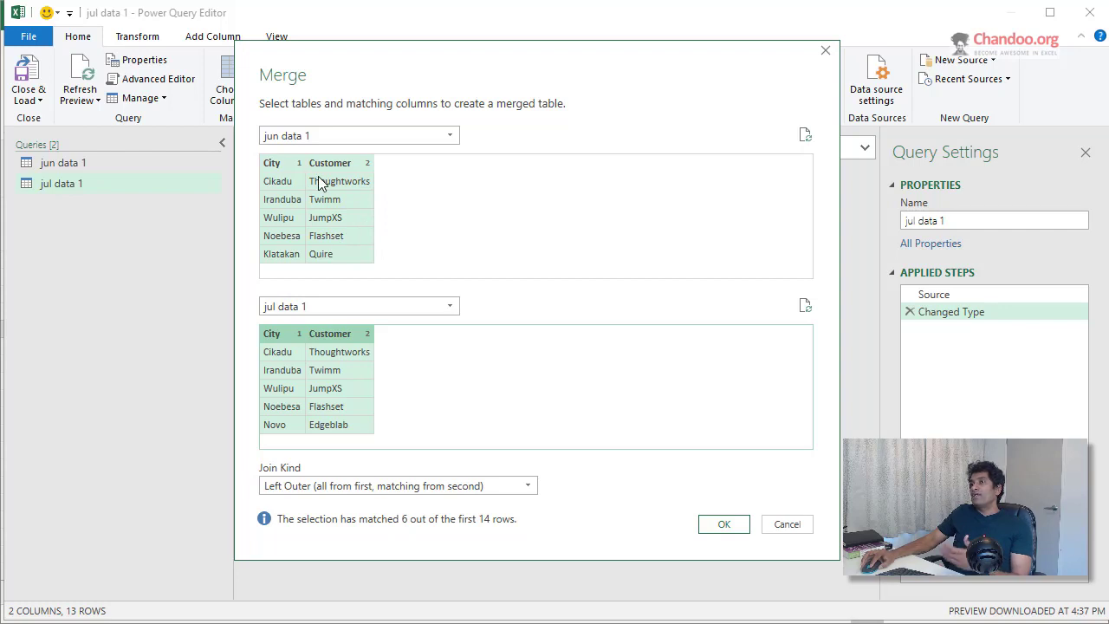
Step: Try the Full Outer join kind for the merge, and settle on Inner (only matching rows)
click(381, 488)
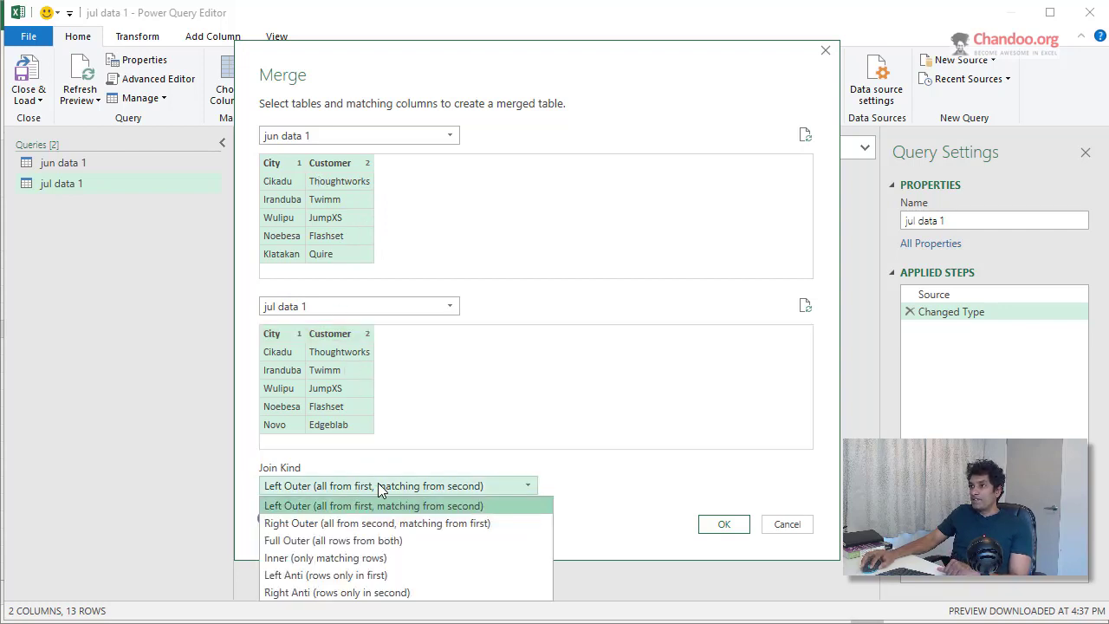
click(366, 539)
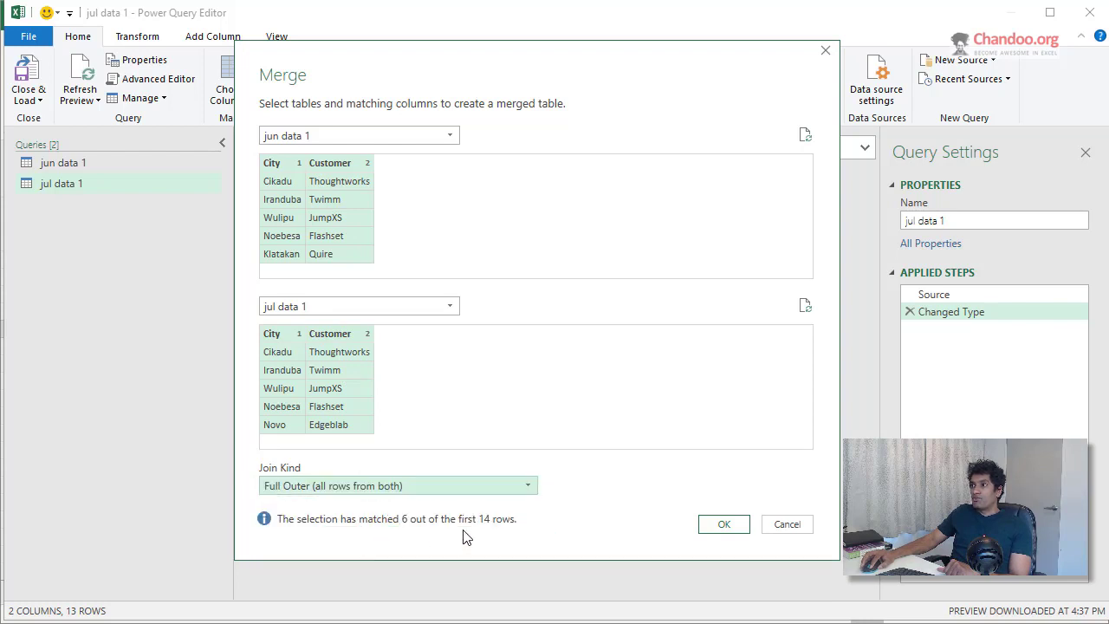
click(393, 491)
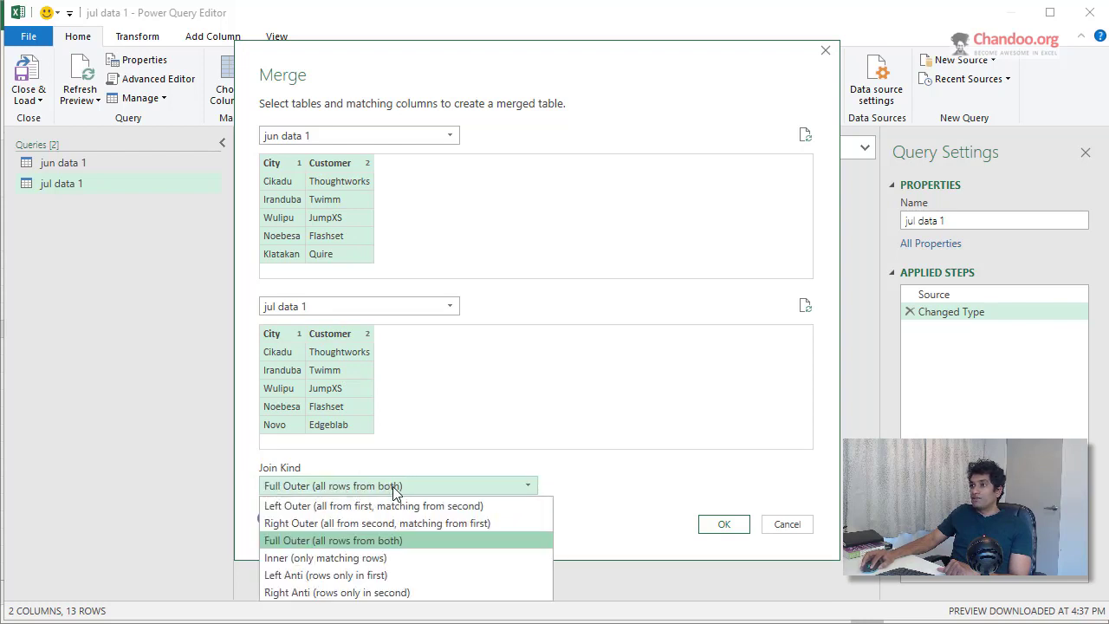
click(375, 558)
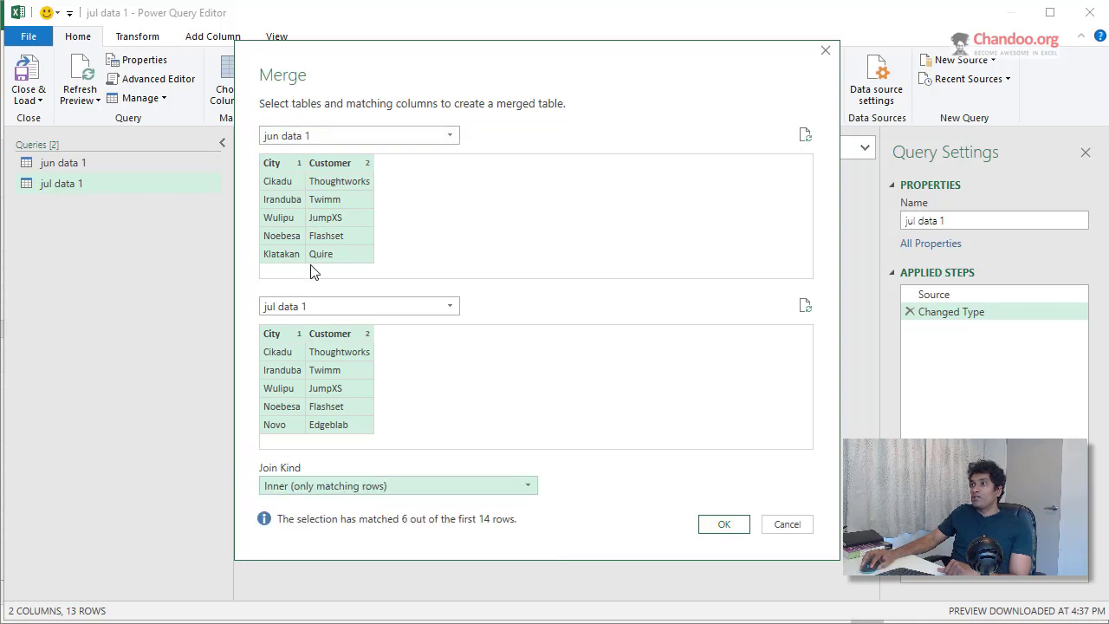
click(419, 489)
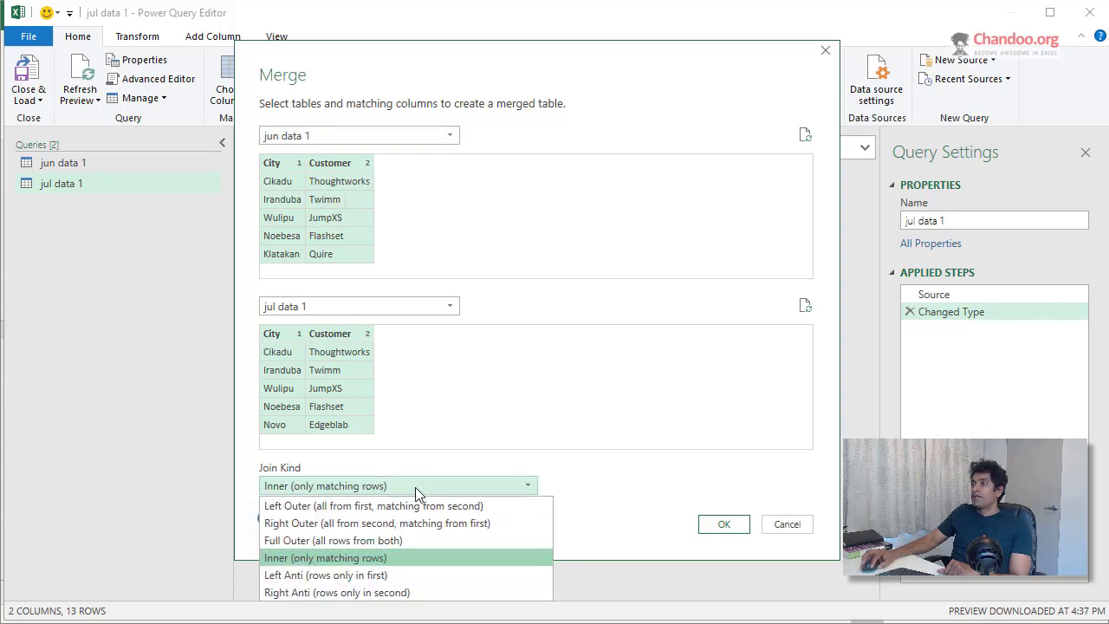
click(390, 560)
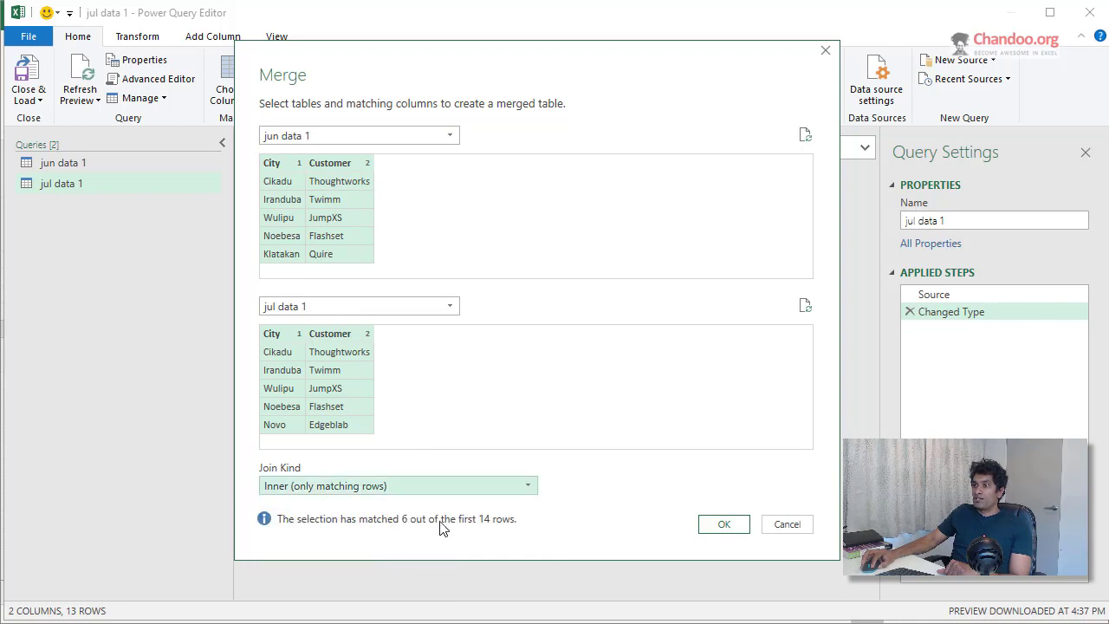
Step: Create the inner merge query and remove its jul data 1 column, keeping only City and Customer
click(724, 525)
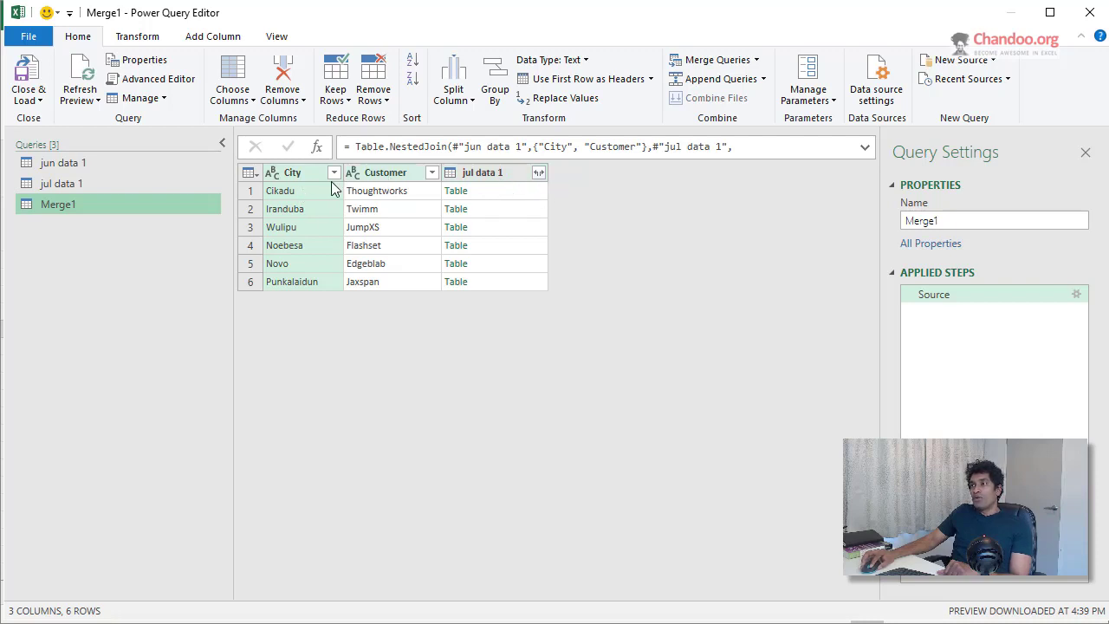
click(495, 171)
right_click(497, 173)
click(511, 205)
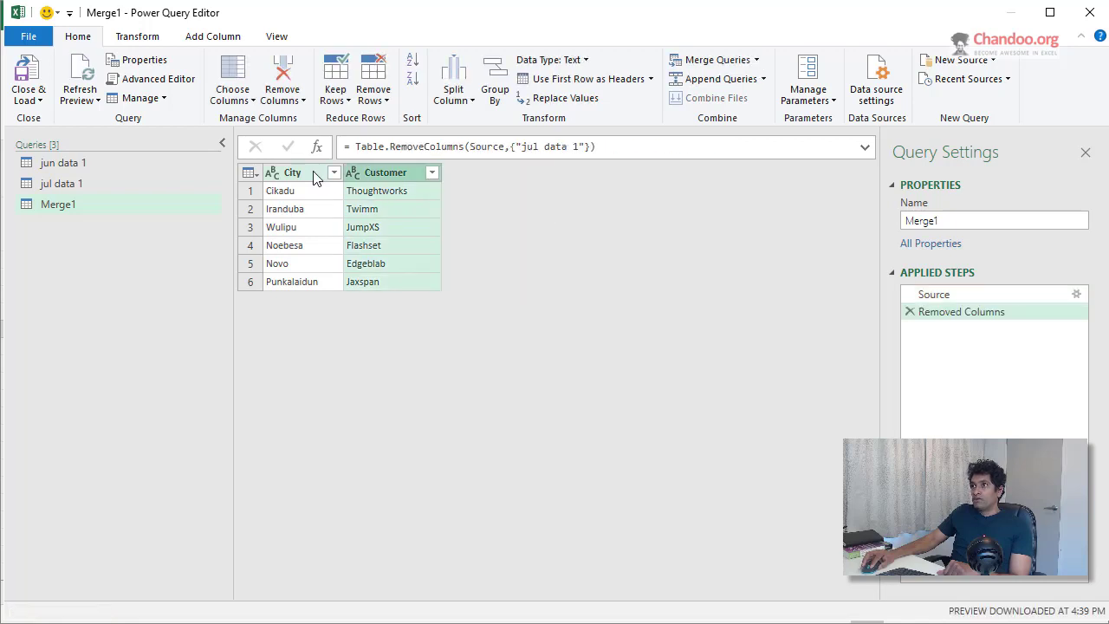
Step: Rename the merge query as Merged Data
click(988, 220)
key(BackSpace)
text(d Data)
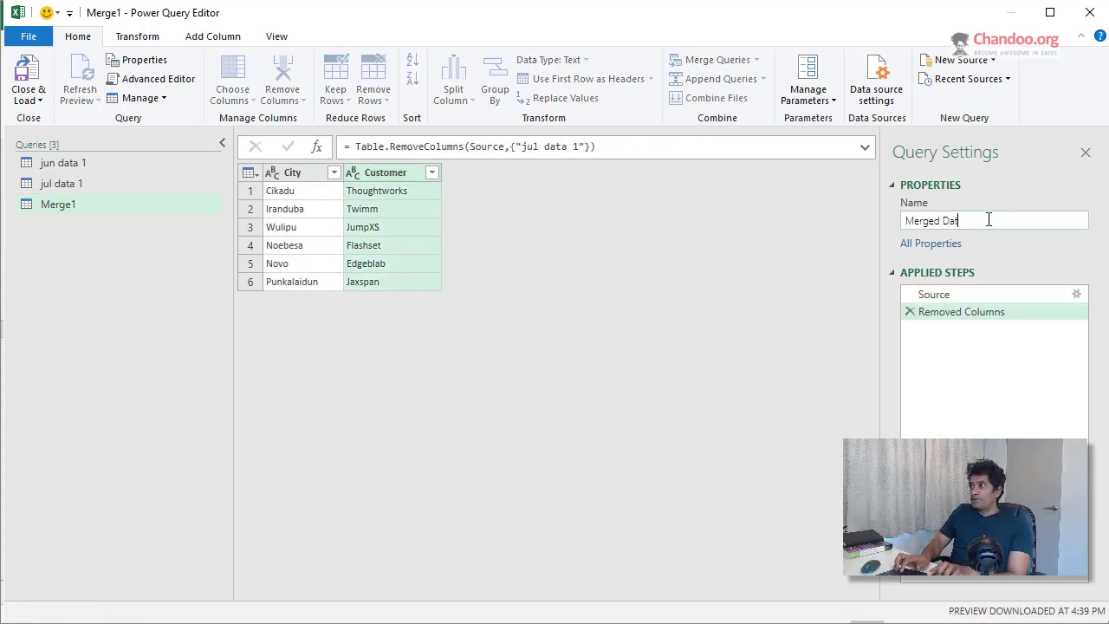
key(Return)
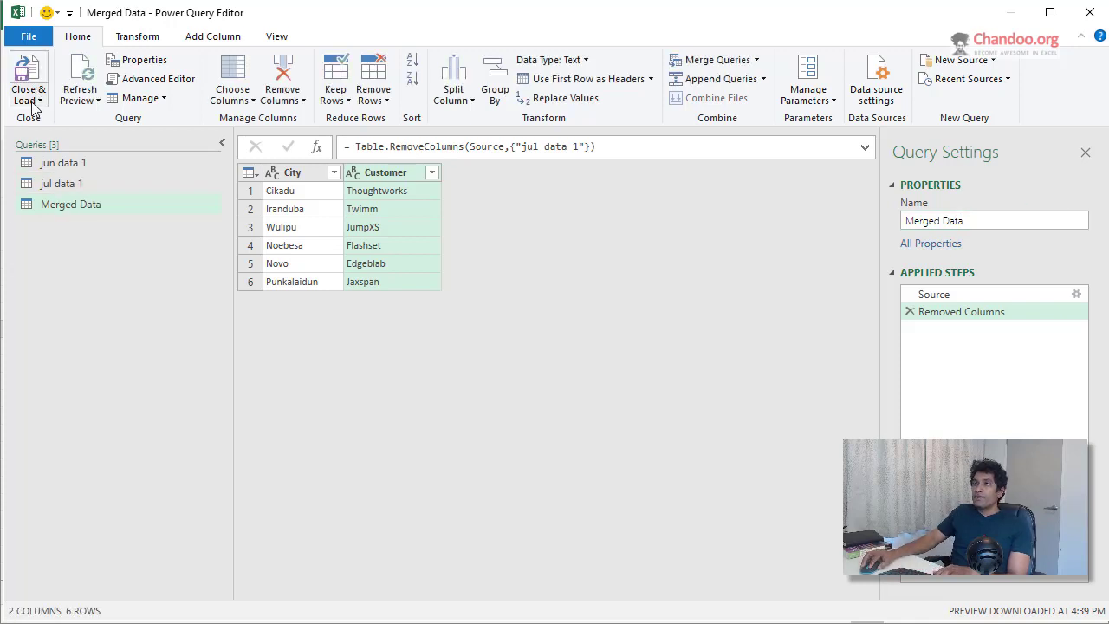
Step: Close the query editor and load all the queries to the workbook as connections only
click(36, 103)
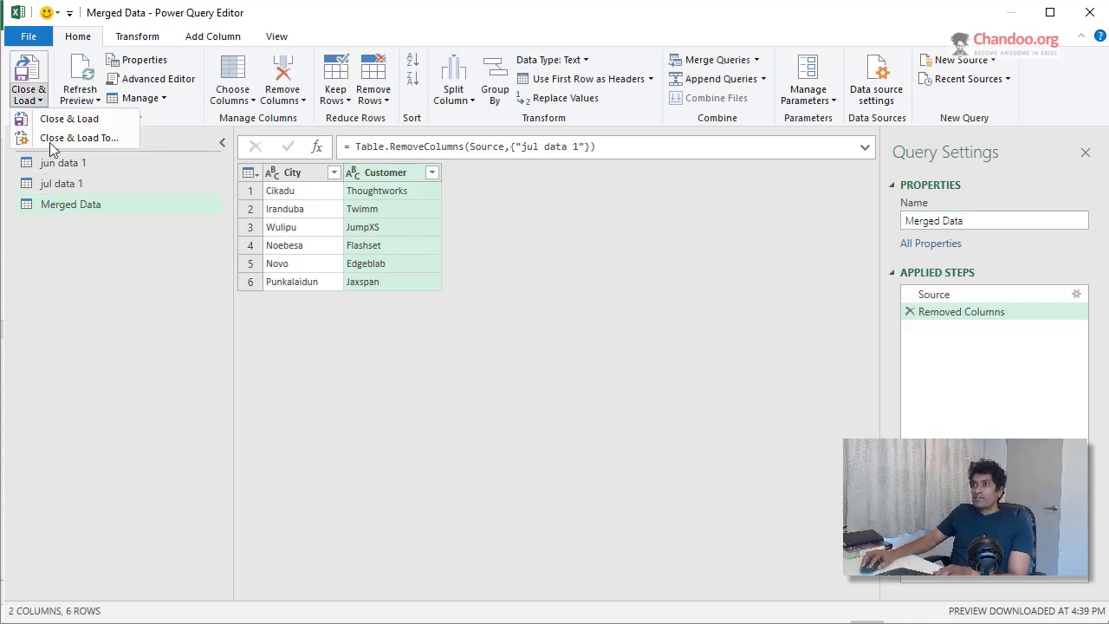
click(98, 260)
click(31, 101)
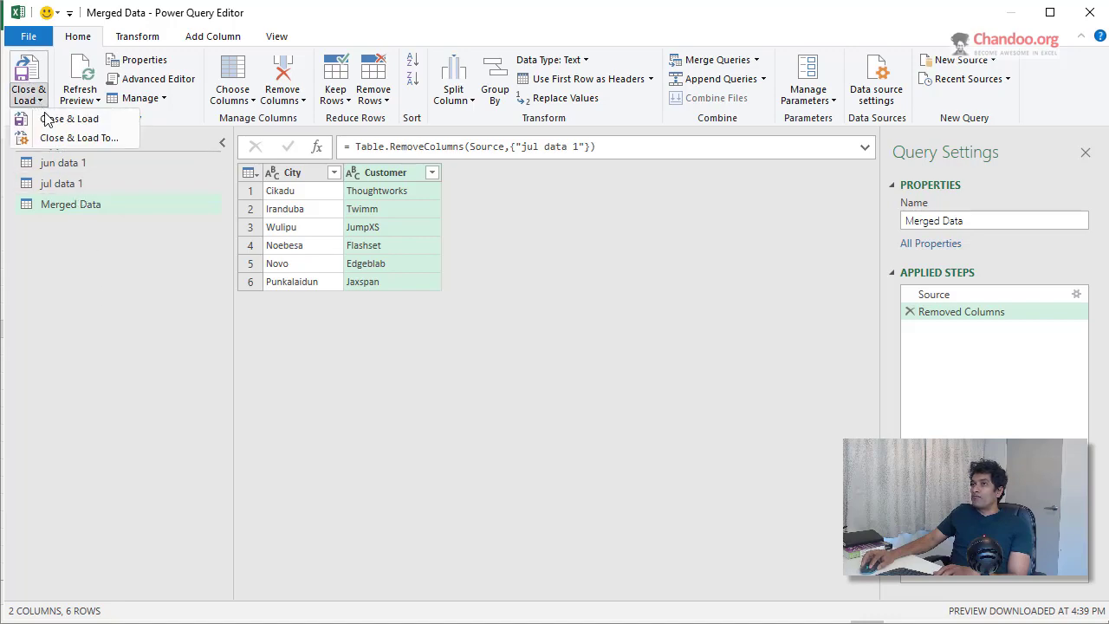
click(68, 119)
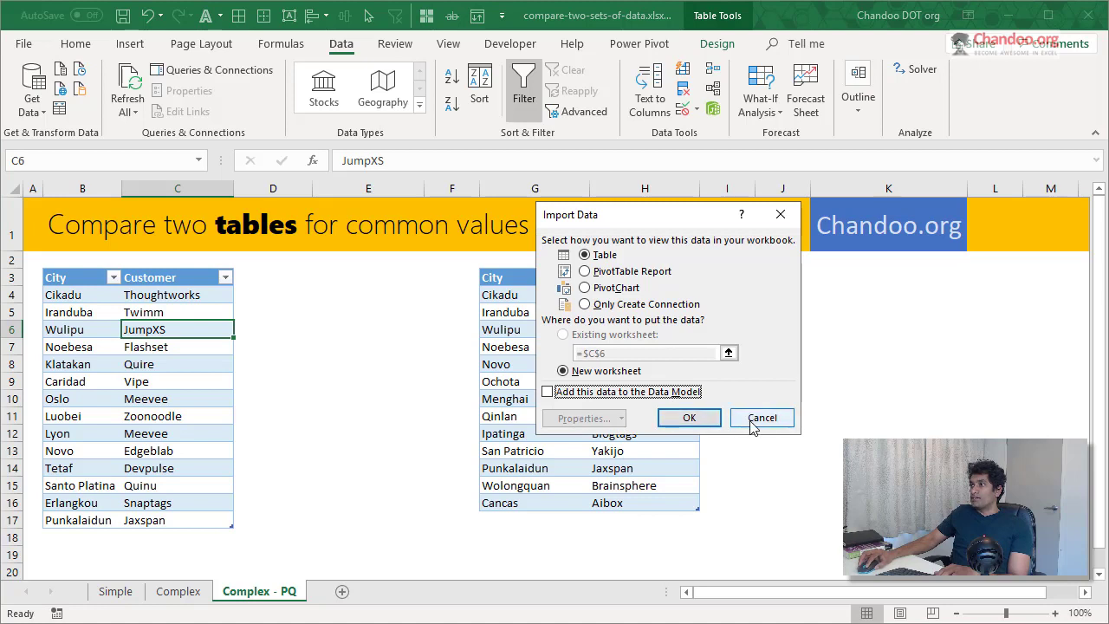
click(641, 305)
click(689, 417)
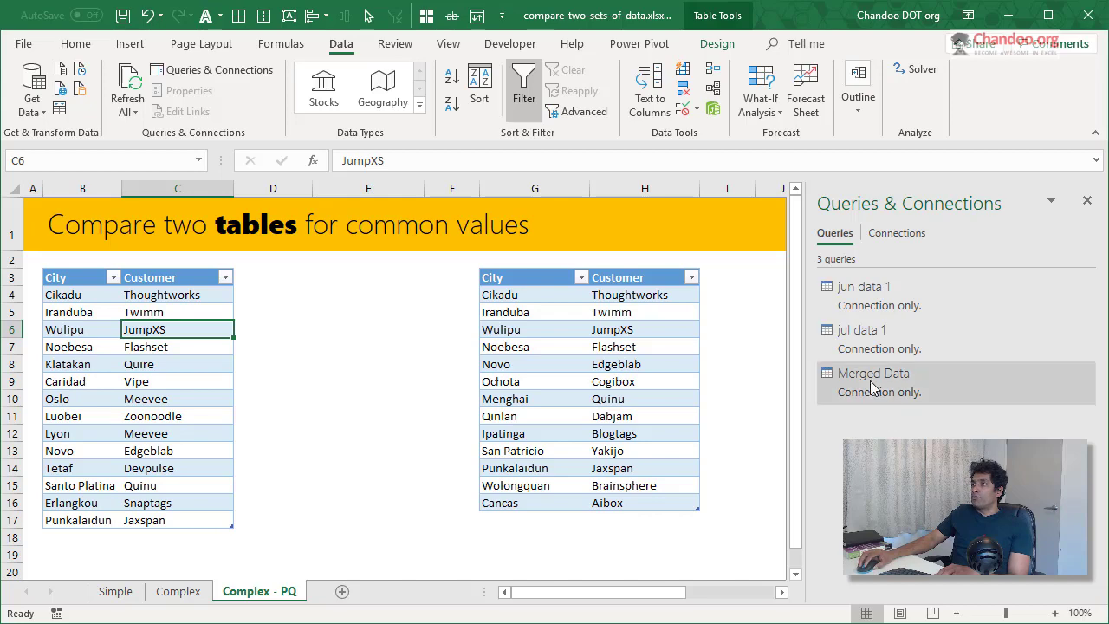
Step: Load the Merged Data query as a table on a new worksheet
right_click(873, 388)
click(921, 515)
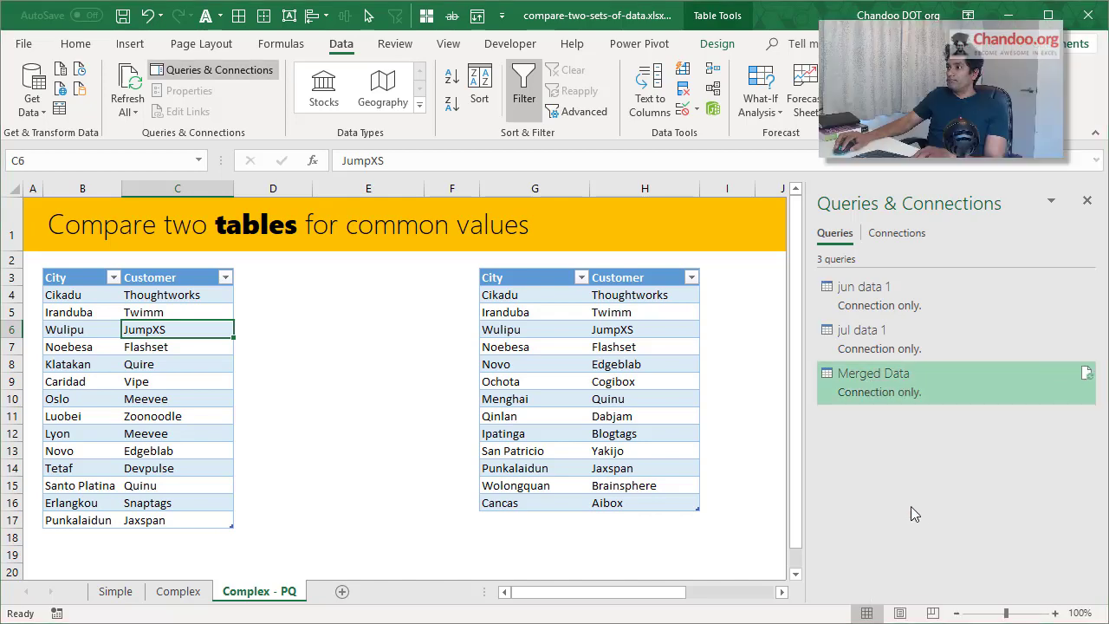
click(585, 255)
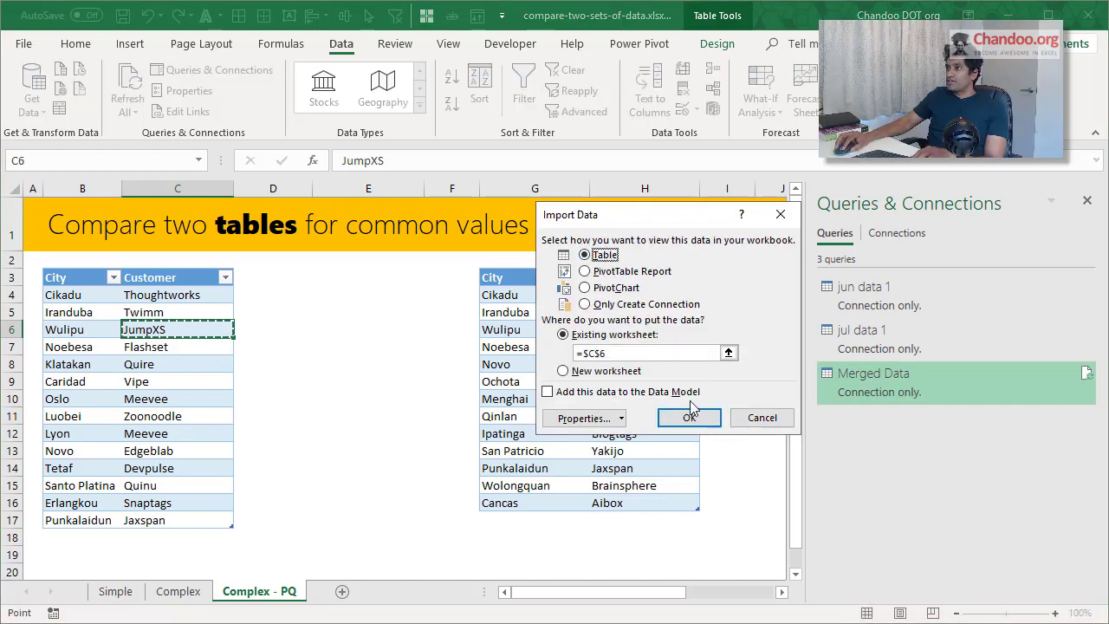
click(689, 417)
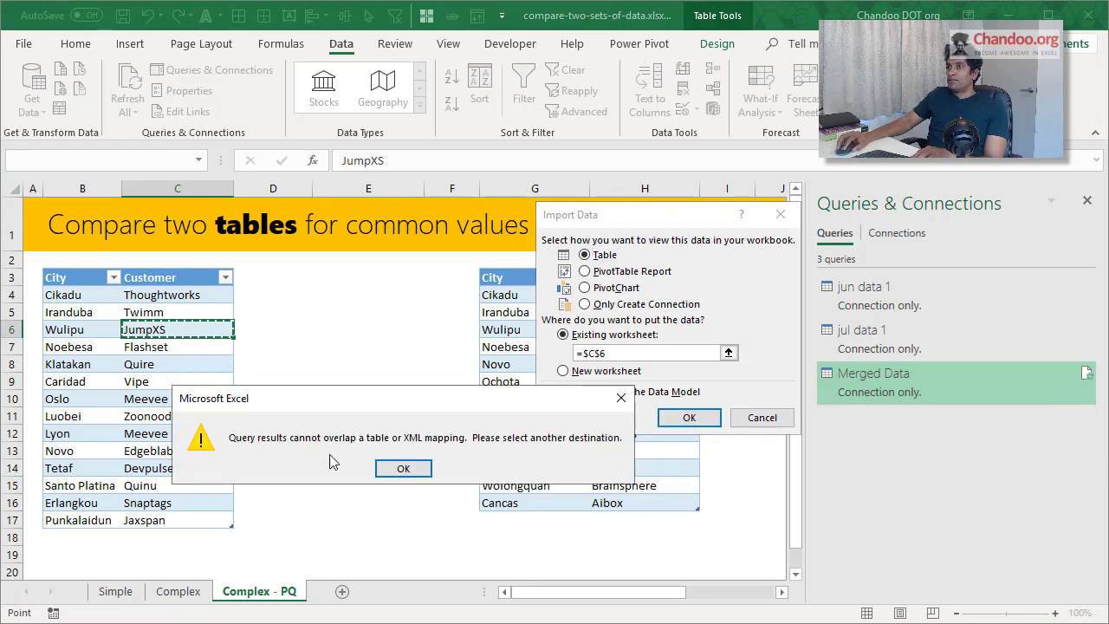
click(390, 469)
click(574, 372)
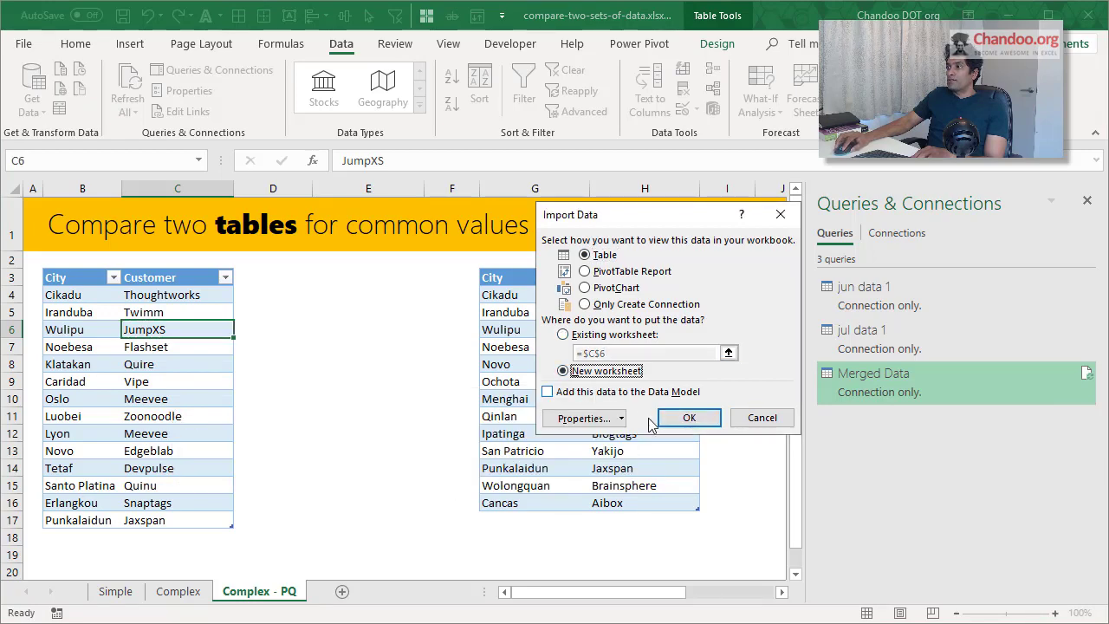
click(688, 417)
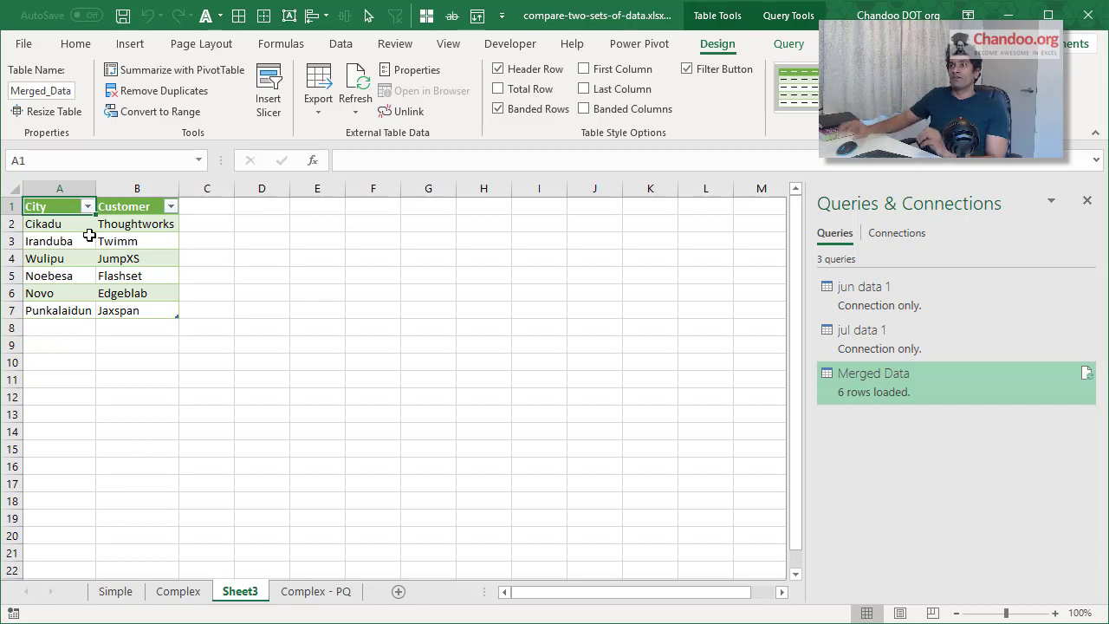
Step: Review the comparison methods on the Simple, Complex and Complex - PQ sheets
click(115, 592)
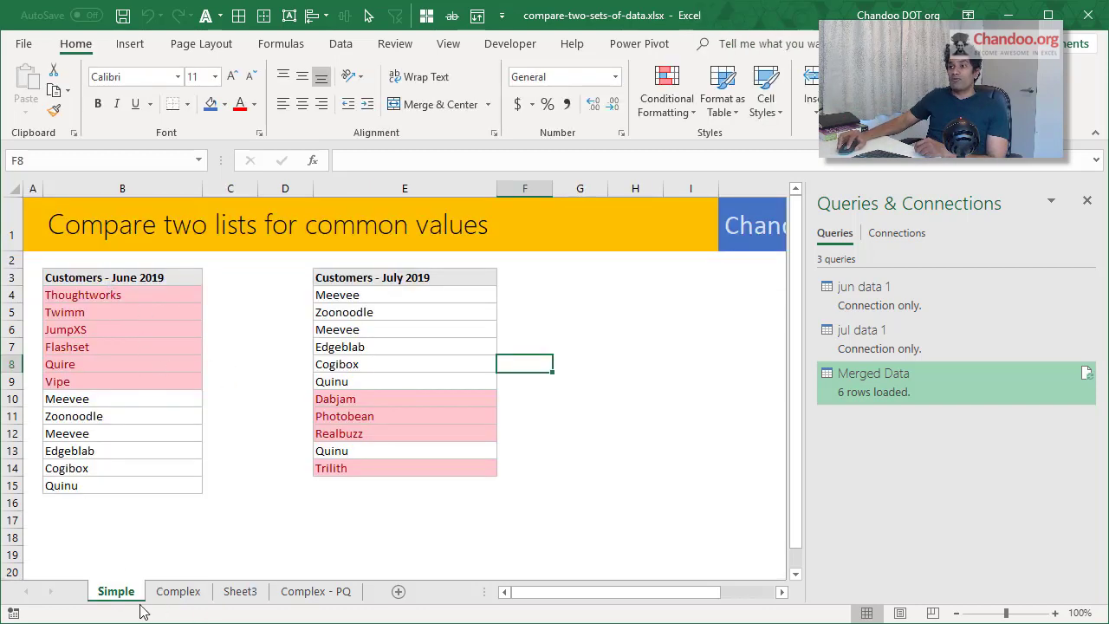
click(163, 593)
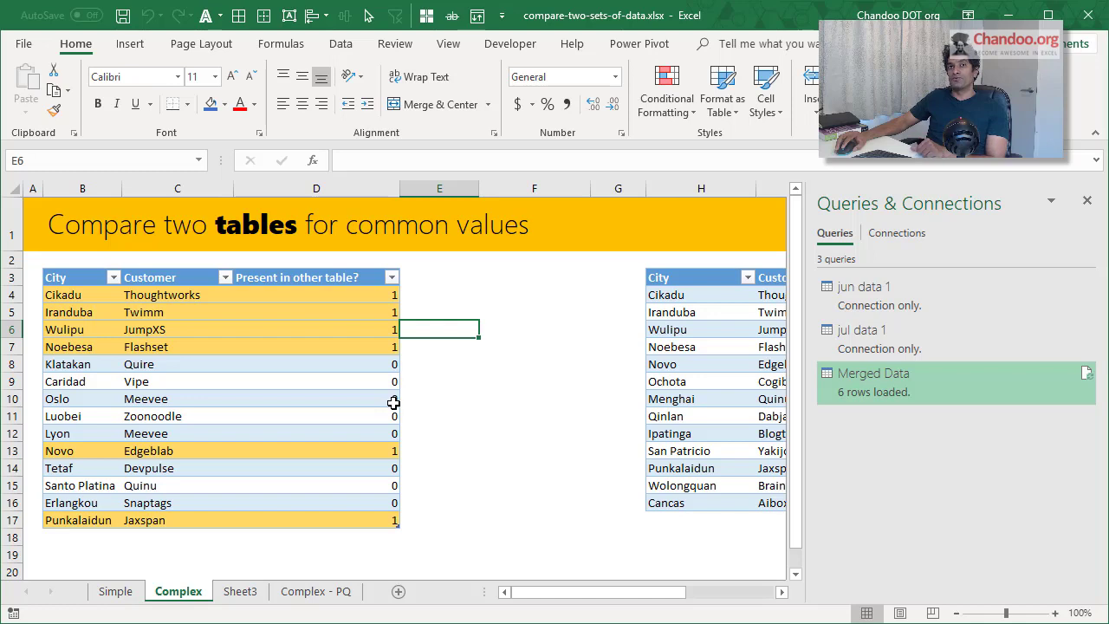
click(315, 596)
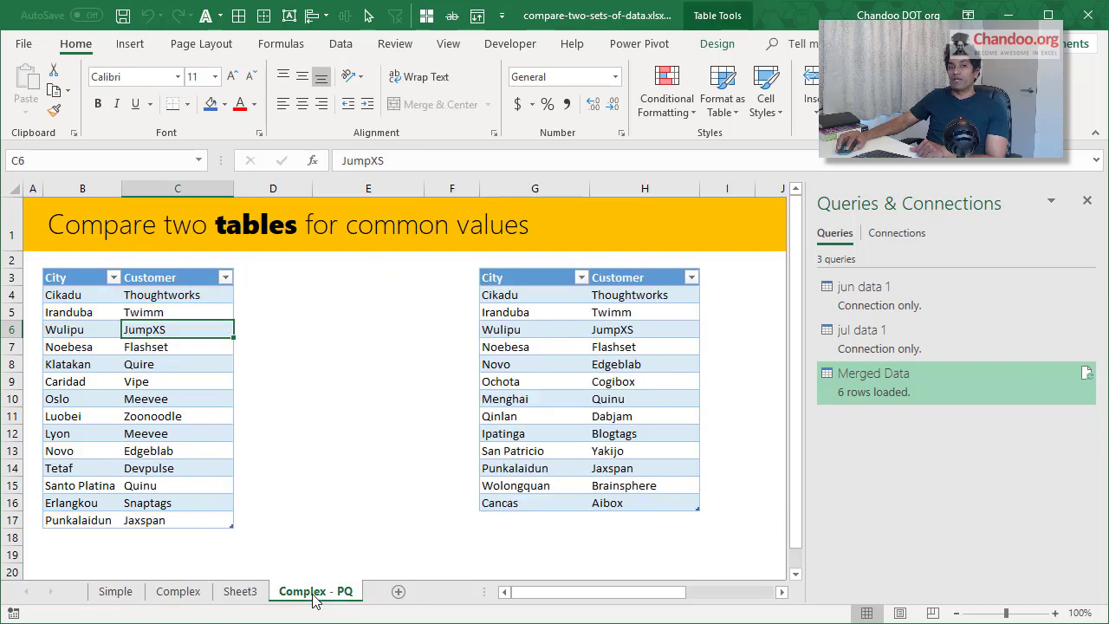